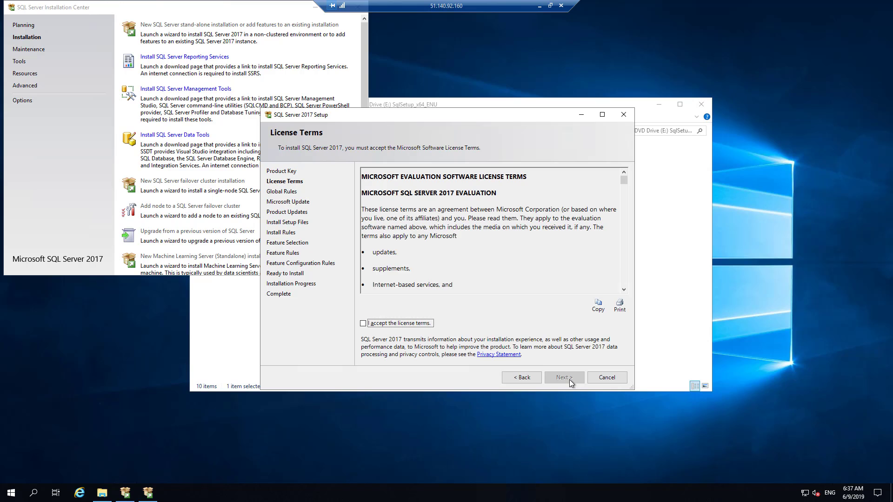
Accept the SQL Server 2017 license terms and run the Global Rules check.
{"action": "left_click", "coordinate": [376, 326]}
{"action": "left_click", "coordinate": [561, 378]}
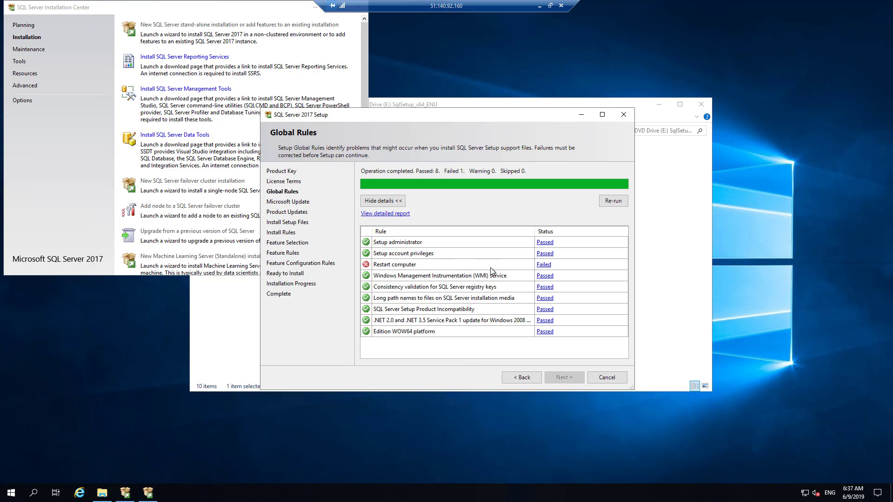
Cancel the SQL Server 2017 setup and close the Installation Center and the setup drive window.
{"action": "left_click", "coordinate": [611, 380]}
{"action": "left_click", "coordinate": [524, 269]}
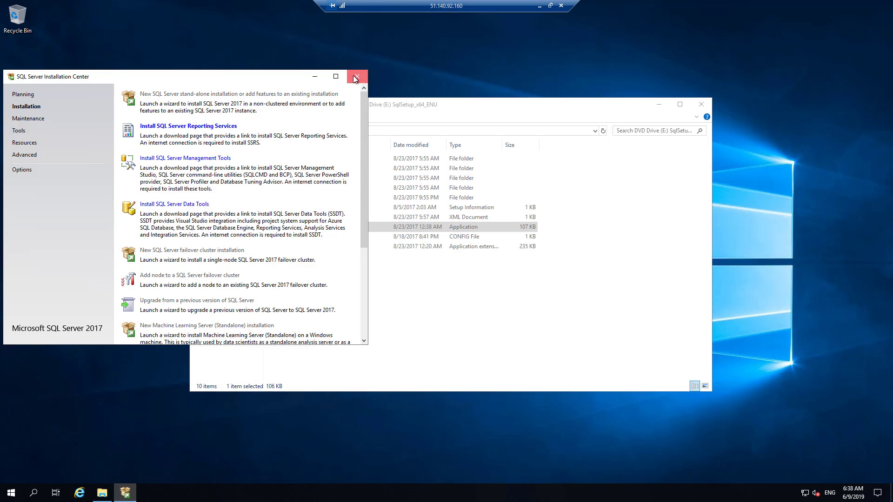
{"action": "left_click", "coordinate": [358, 78]}
{"action": "left_click", "coordinate": [704, 105]}
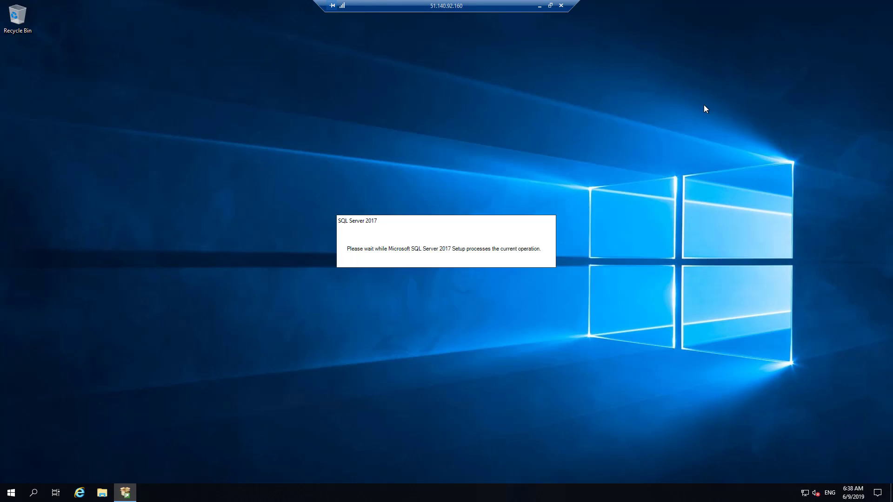
Restart the server from Windows Update to complete the pending cumulative update.
{"action": "left_click", "coordinate": [7, 497]}
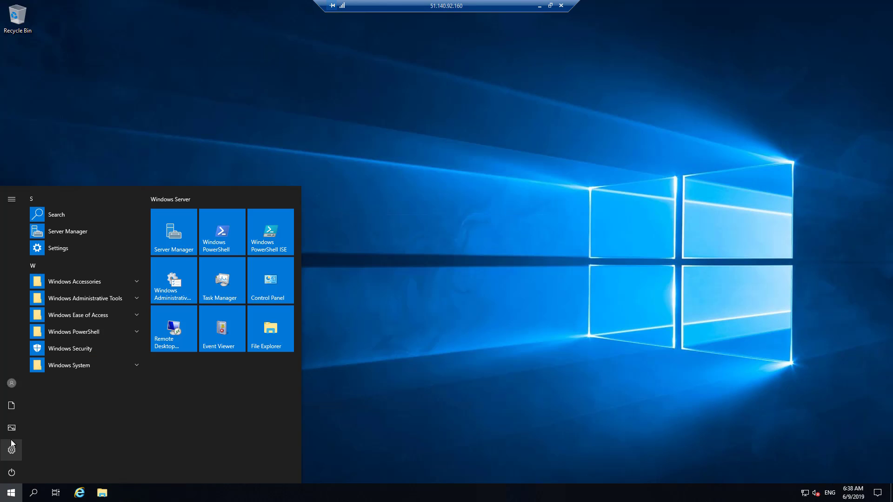
{"action": "left_click", "coordinate": [11, 447]}
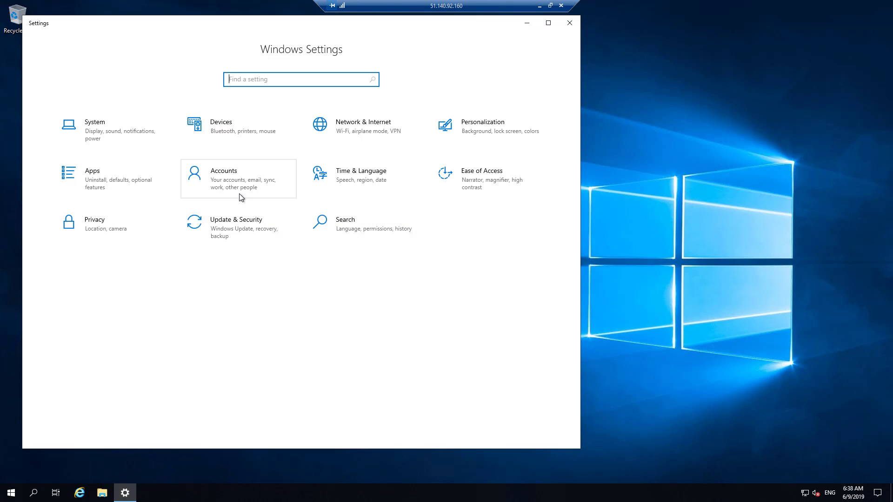
{"action": "left_click", "coordinate": [255, 229]}
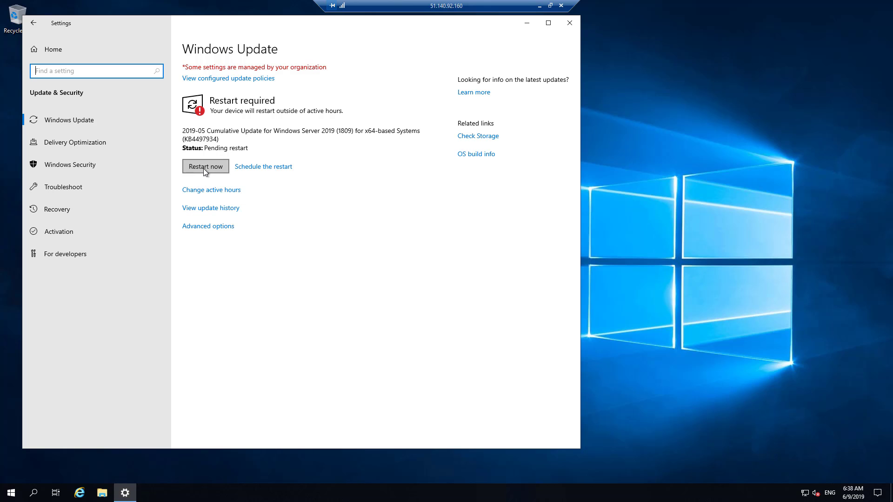
{"action": "left_click", "coordinate": [204, 168]}
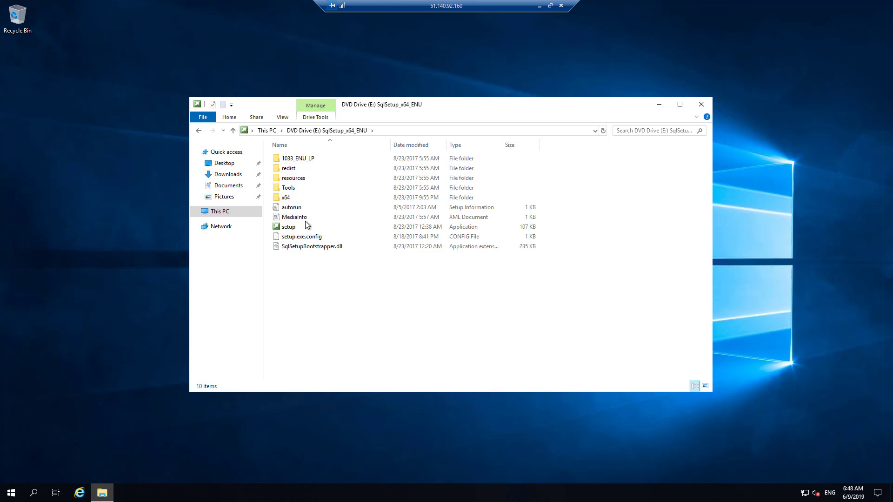
Run setup from the SqlSetup_x64_ENU drive and launch a new SQL Server stand-alone installation.
{"action": "double_click", "coordinate": [290, 228]}
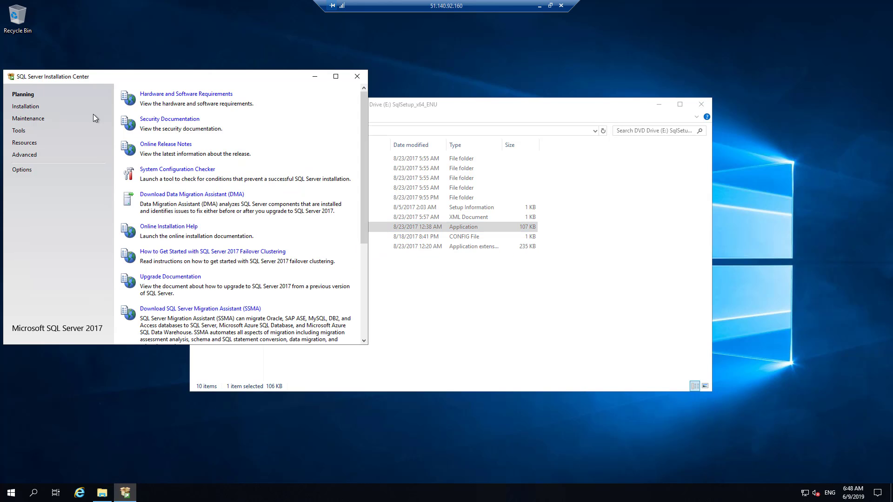
{"action": "left_click", "coordinate": [26, 107]}
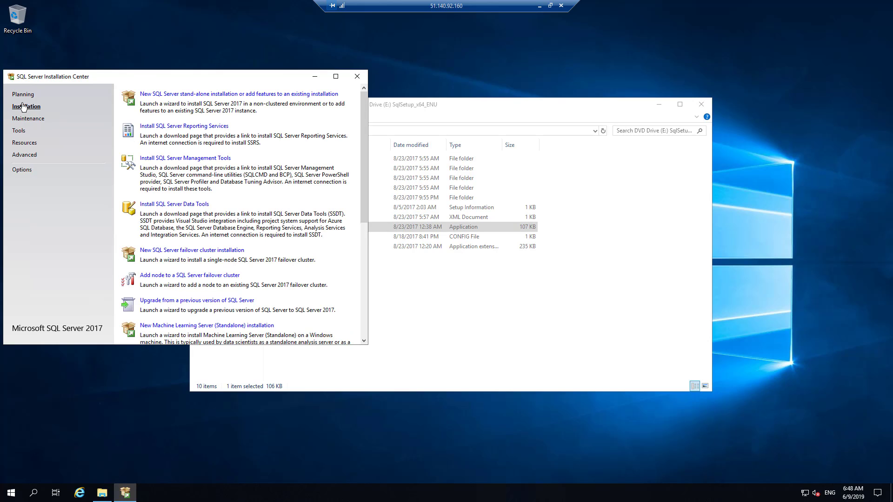
{"action": "left_click", "coordinate": [184, 96]}
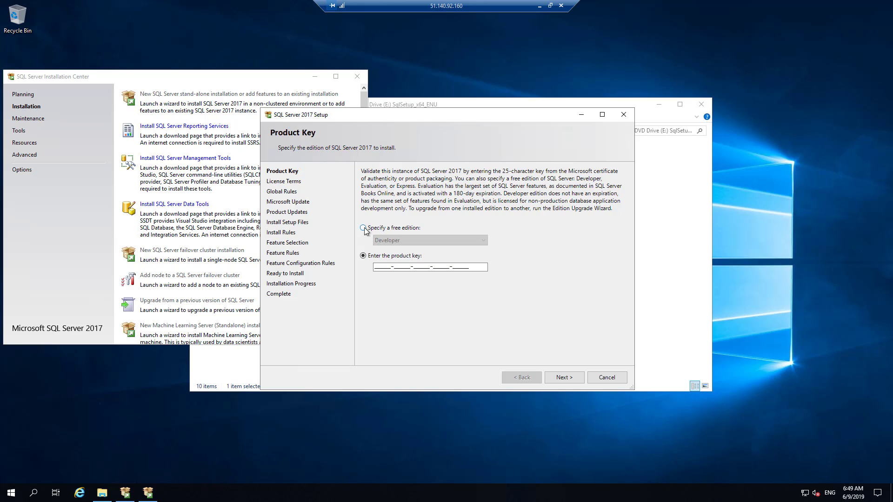
Specify the free Evaluation edition for the installation and continue to the license terms.
{"action": "left_click", "coordinate": [363, 228]}
{"action": "left_click", "coordinate": [386, 240]}
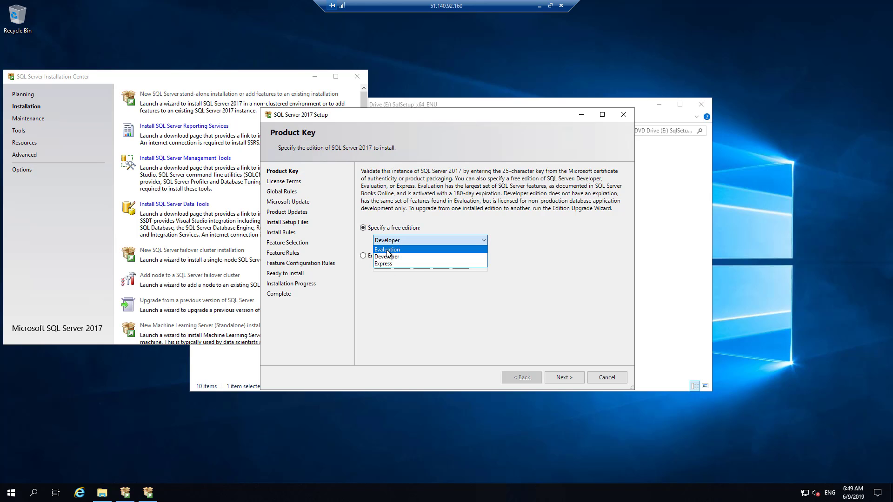
{"action": "left_click", "coordinate": [386, 250]}
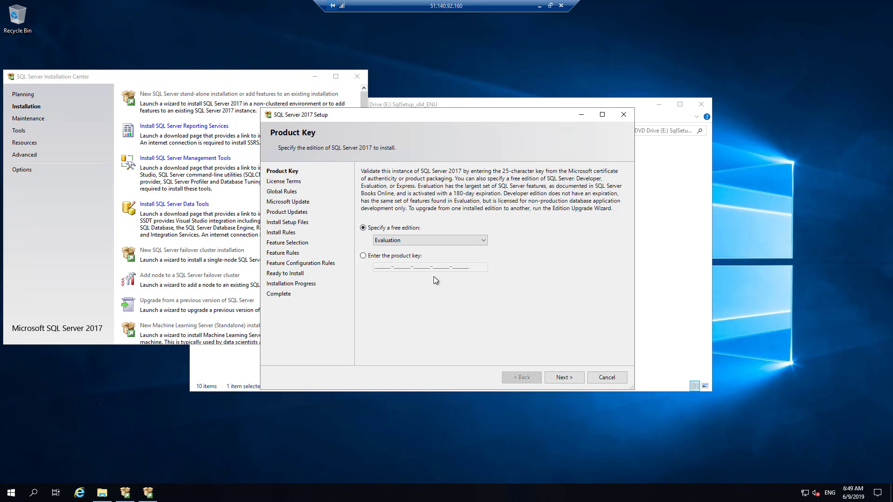
{"action": "left_click", "coordinate": [562, 378]}
Accept the license terms, enable Microsoft Update checks, and proceed past the install rules to Feature Selection.
{"action": "left_click", "coordinate": [416, 324]}
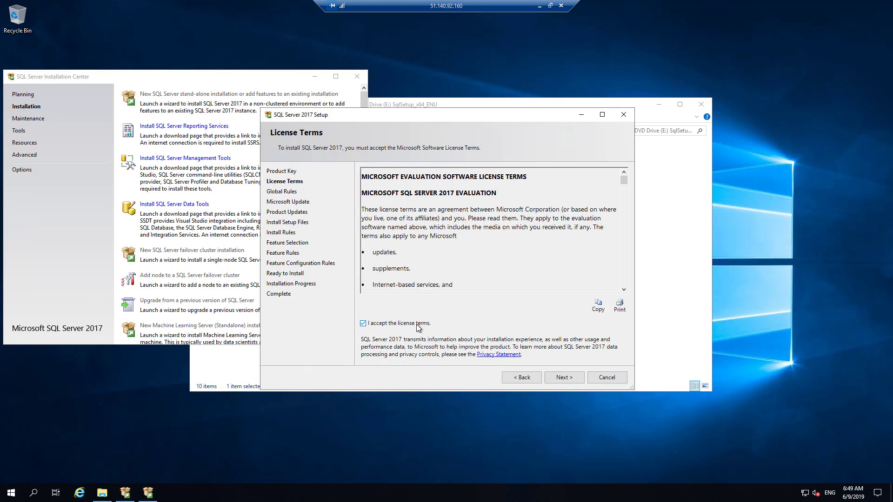
{"action": "left_click", "coordinate": [564, 377]}
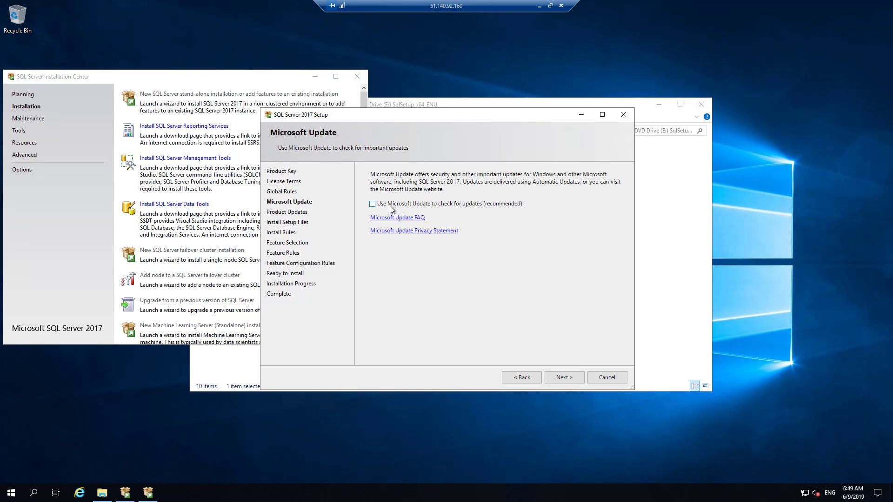
{"action": "left_click", "coordinate": [372, 204]}
{"action": "left_click", "coordinate": [561, 379]}
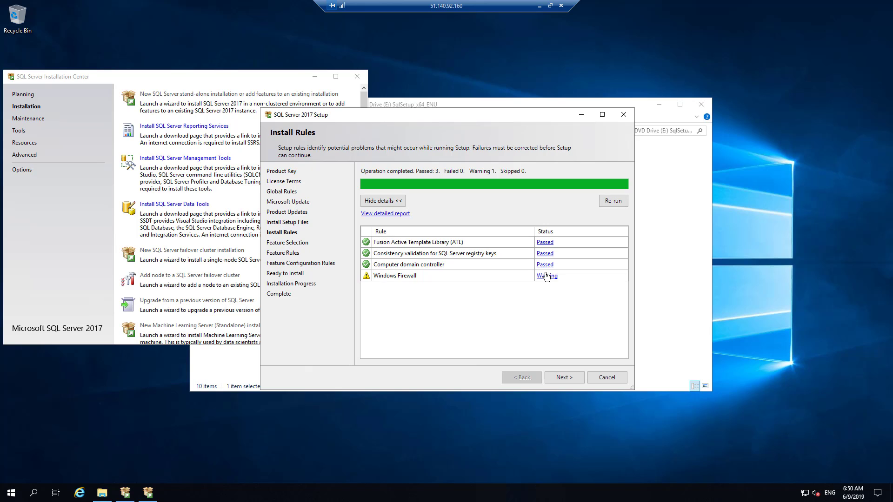
{"action": "left_click", "coordinate": [561, 378]}
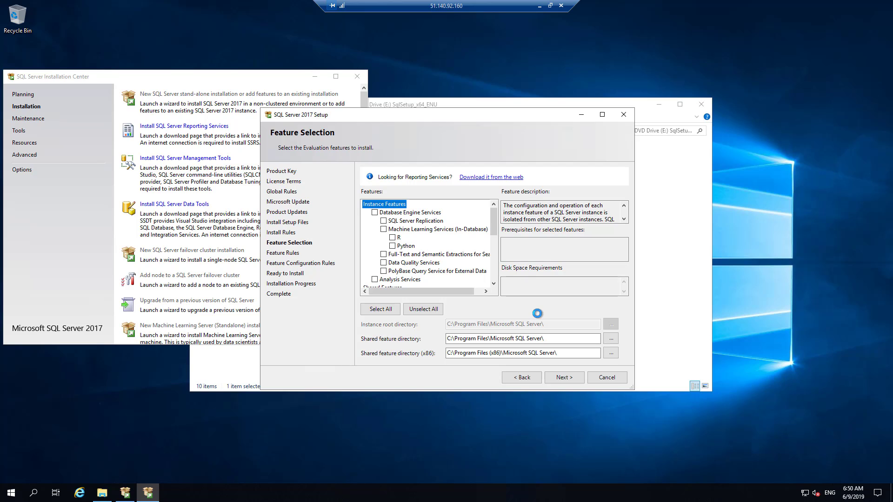
Select the Database Engine Services, Full-Text and Semantic Extractions for Search, and Client Tools Connectivity features and continue to the instance configuration.
{"action": "left_click", "coordinate": [375, 213]}
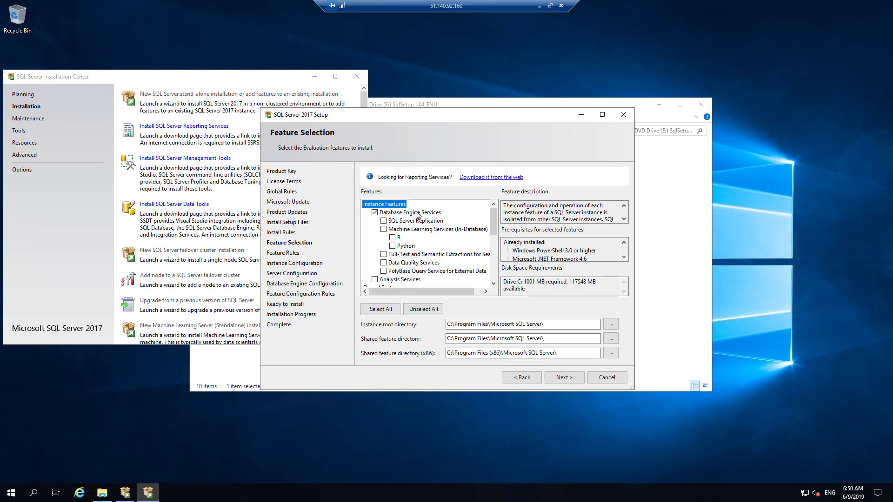
{"action": "left_click", "coordinate": [383, 254]}
{"action": "left_click_drag", "start_coordinate": [496, 225], "coordinate": [496, 269]}
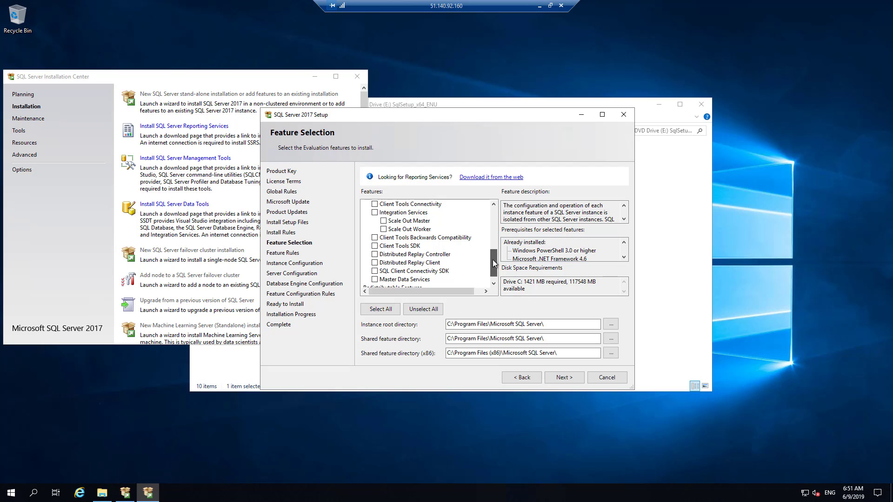
{"action": "left_click", "coordinate": [374, 204]}
{"action": "left_click_drag", "start_coordinate": [493, 265], "coordinate": [495, 212]}
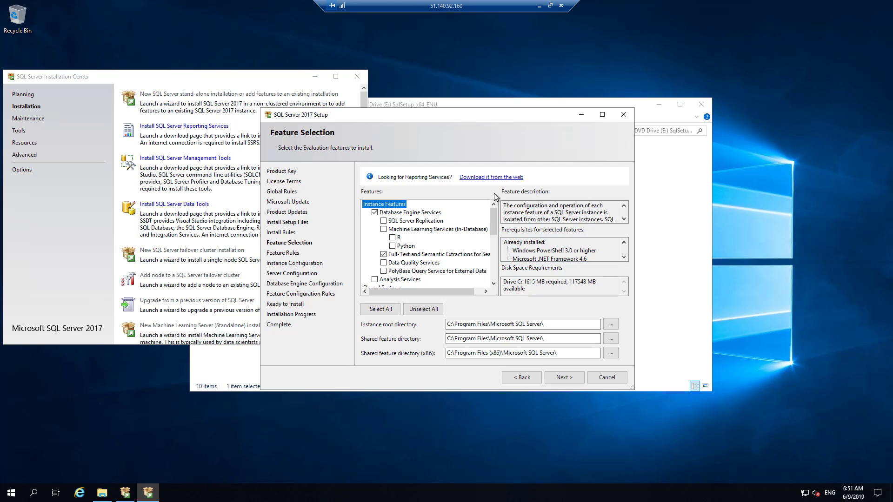
{"action": "mouse_move", "coordinate": [493, 217]}
{"action": "left_mouse_down"}
{"action": "mouse_move", "coordinate": [486, 281]}
{"action": "mouse_move", "coordinate": [503, 217]}
{"action": "left_mouse_up"}
{"action": "scroll", "coordinate": [458, 257], "scroll_direction": "down", "scroll_amount": 4}
{"action": "scroll", "coordinate": [458, 256], "scroll_direction": "down", "scroll_amount": 2}
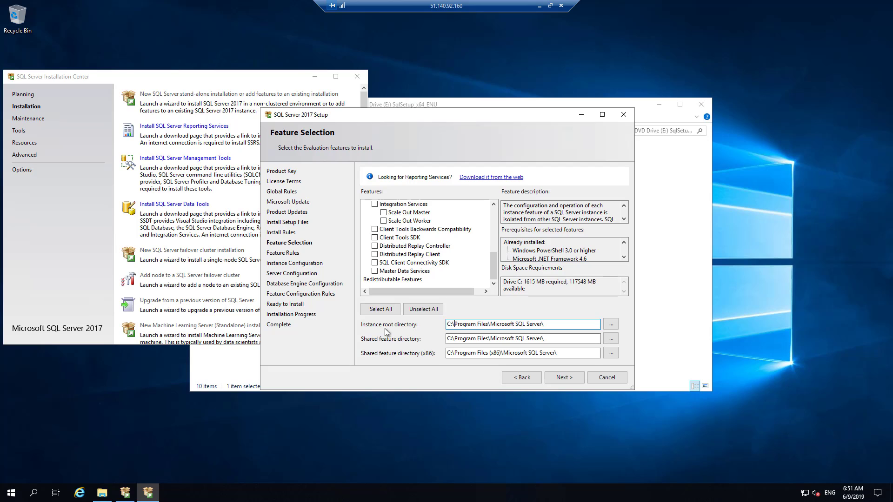
{"action": "left_click", "coordinate": [565, 377]}
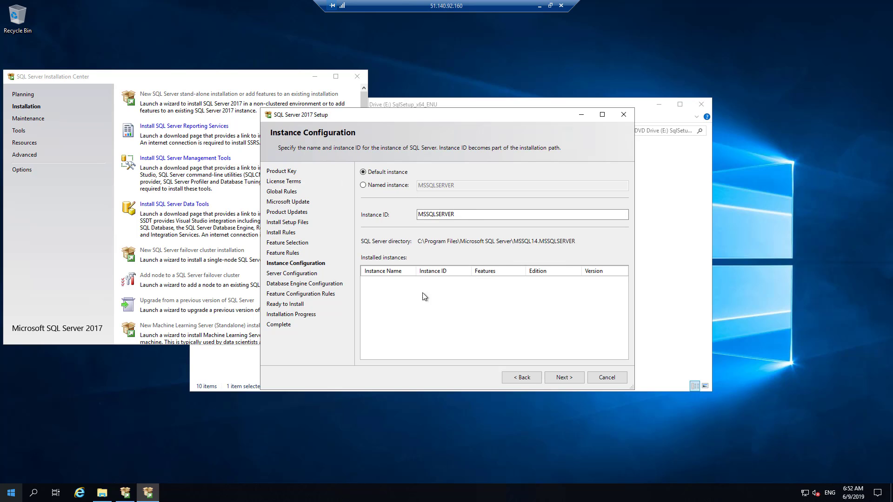
Keep the default MSSQLSERVER instance and set the SQL Server Agent and SQL Server Browser startup types to Automatic.
{"action": "left_click", "coordinate": [562, 378]}
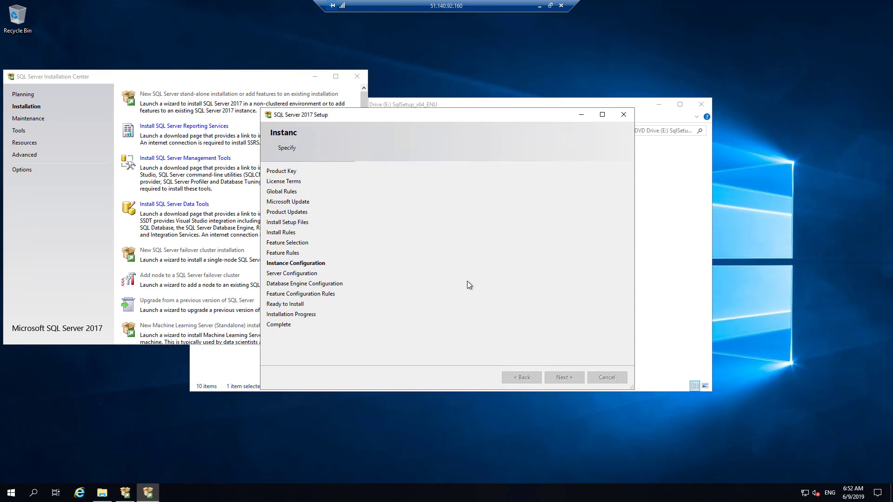
{"action": "left_click", "coordinate": [598, 223]}
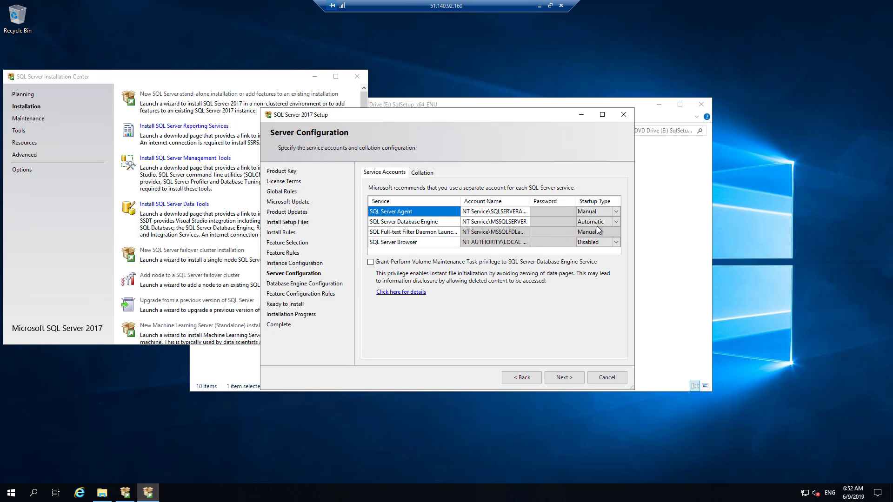
{"action": "left_click", "coordinate": [615, 211]}
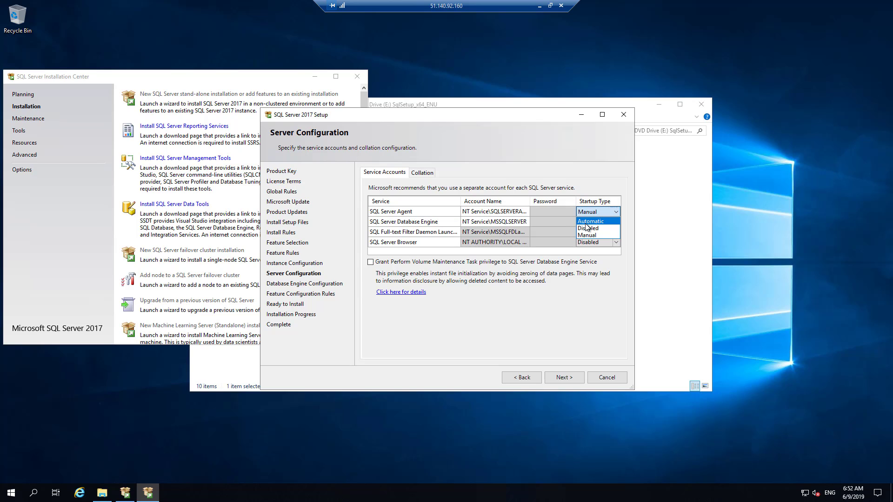
{"action": "left_click", "coordinate": [586, 224]}
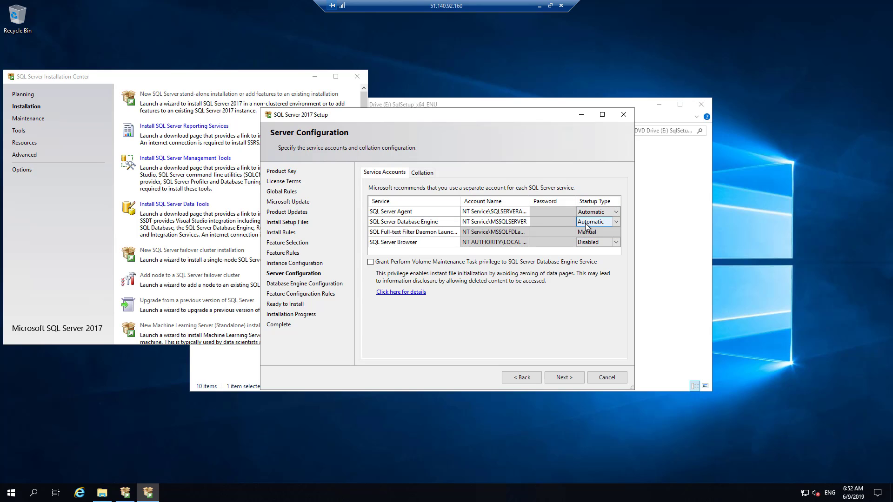
{"action": "left_click", "coordinate": [612, 243]}
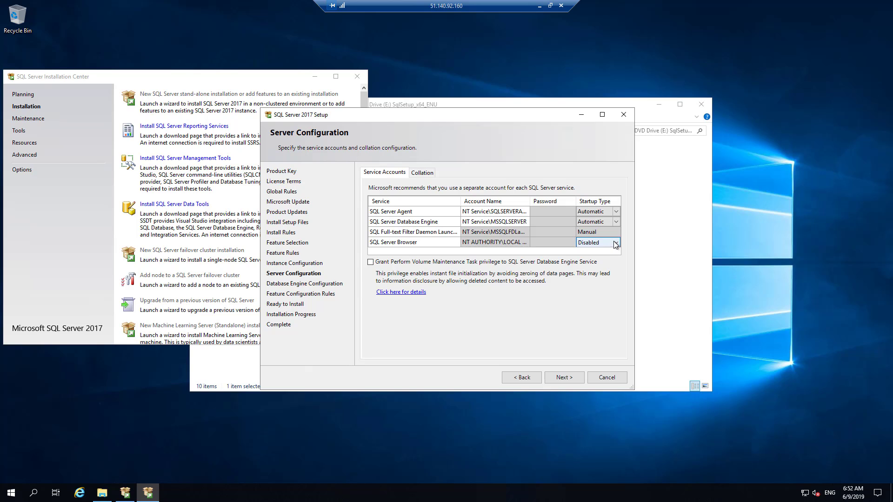
{"action": "left_click", "coordinate": [616, 243]}
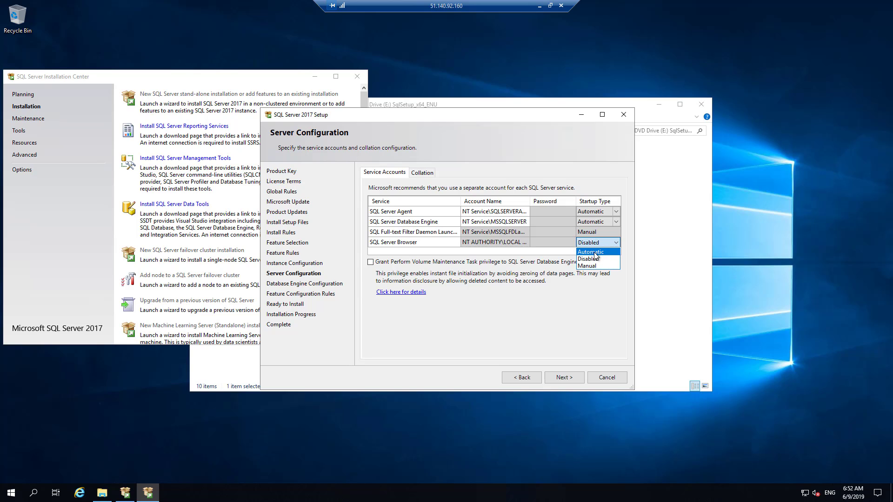
{"action": "left_click", "coordinate": [598, 252]}
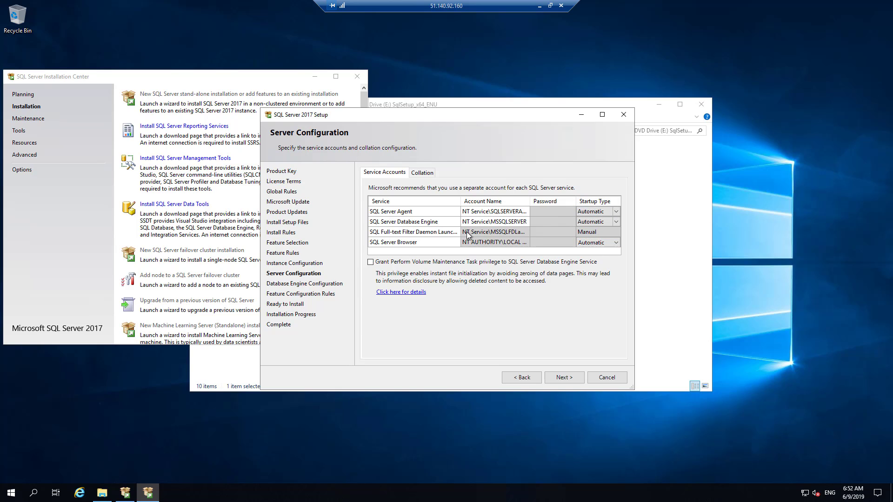
{"action": "left_click", "coordinate": [611, 233]}
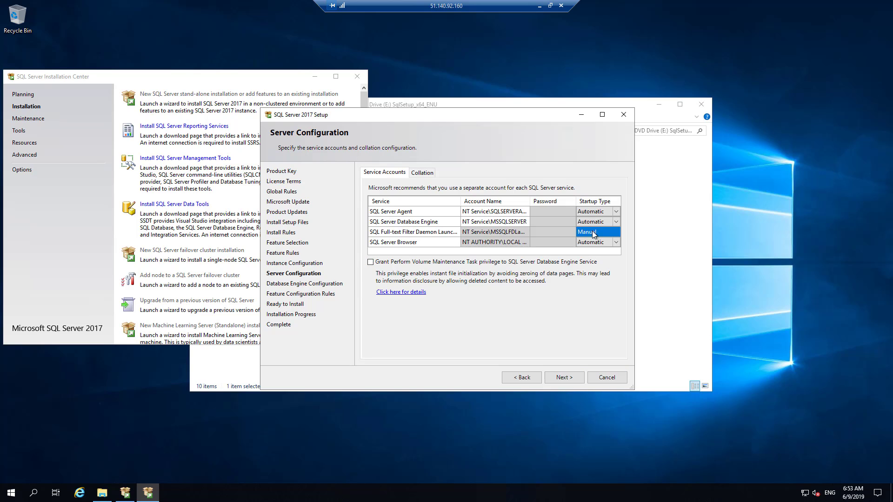
{"action": "left_click", "coordinate": [569, 377]}
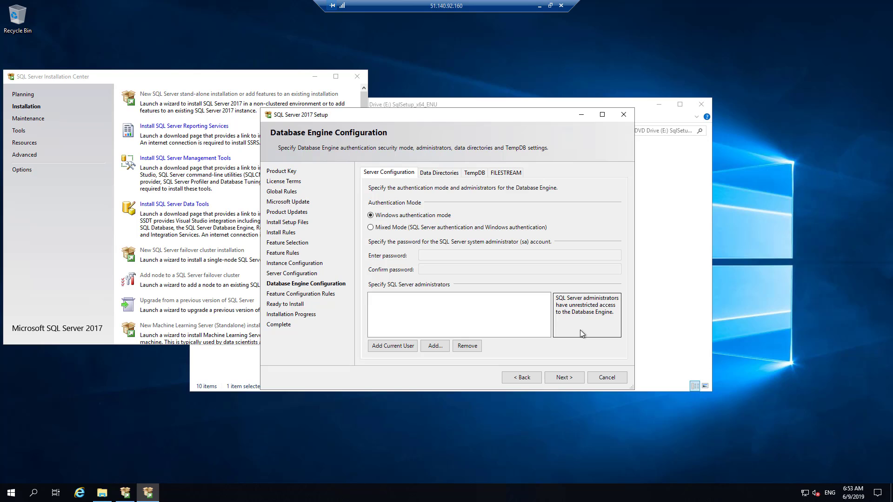
Add the current user as a SQL Server administrator and review the data directories, TempDB and FILESTREAM settings.
{"action": "left_click", "coordinate": [402, 346]}
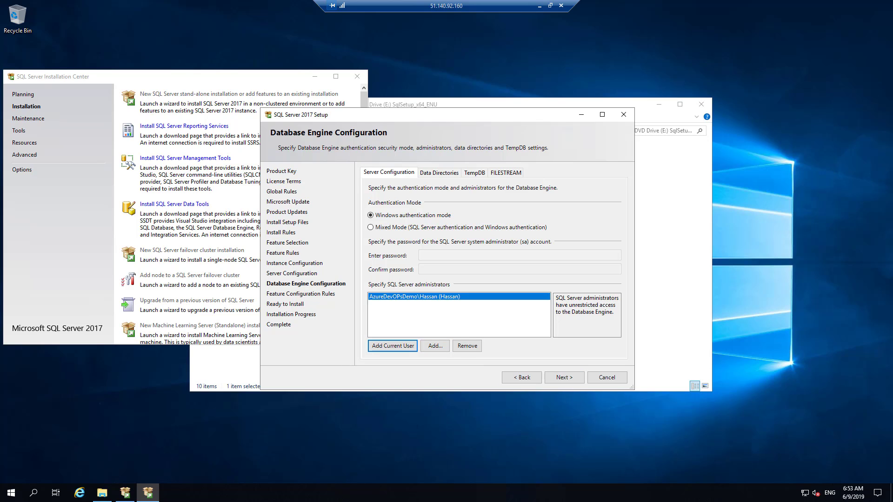
{"action": "left_click", "coordinate": [445, 173]}
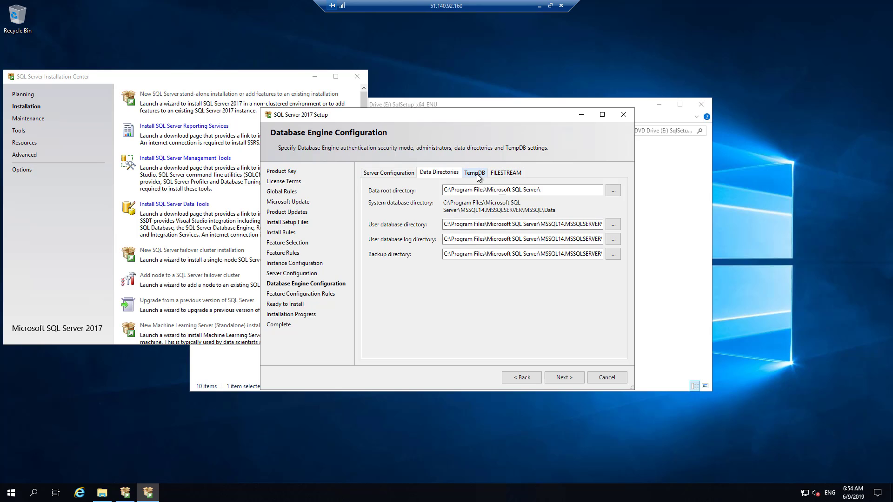
{"action": "left_click", "coordinate": [498, 175]}
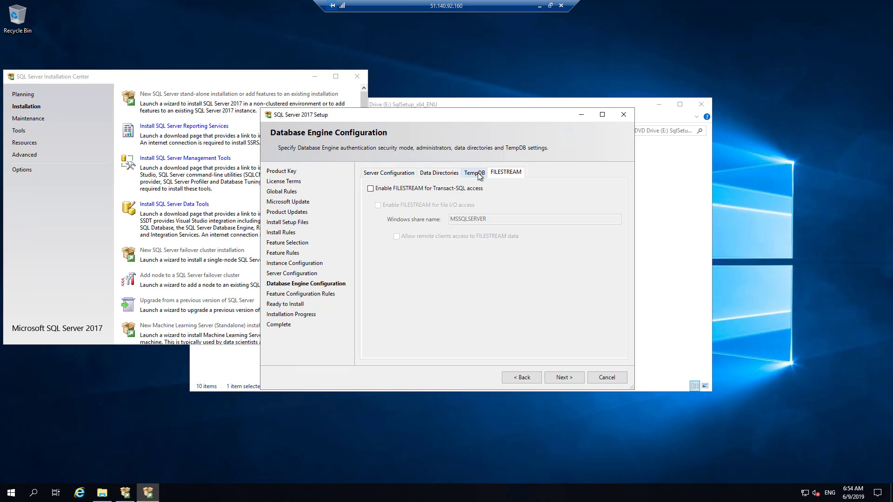
{"action": "left_click", "coordinate": [478, 175]}
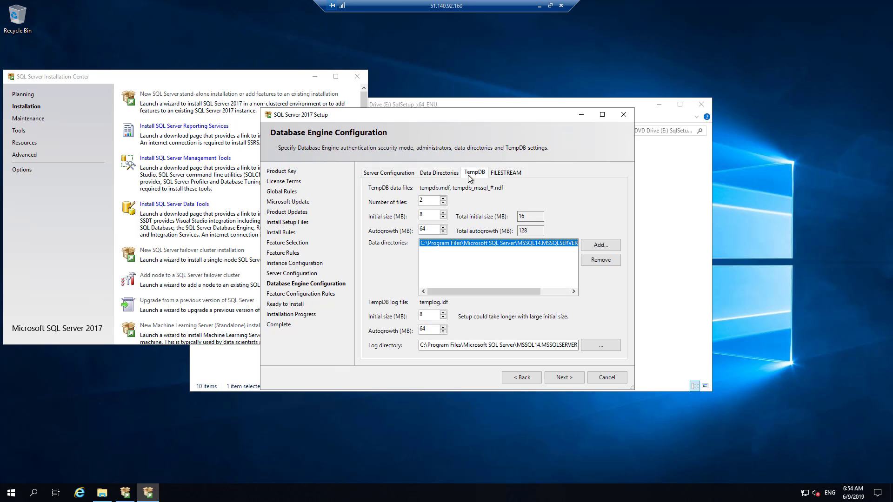
{"action": "left_click", "coordinate": [508, 173]}
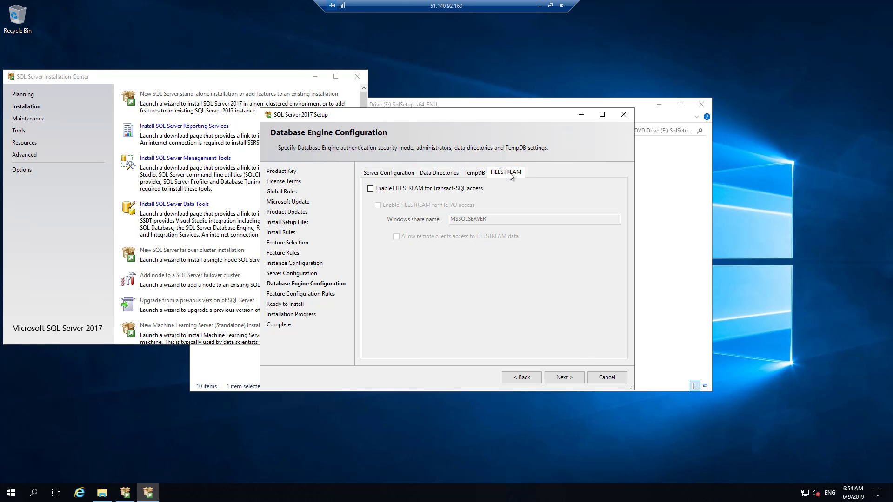
Continue with Windows authentication to Ready to Install, review the feature summary, and install SQL Server 2017.
{"action": "left_click", "coordinate": [391, 175]}
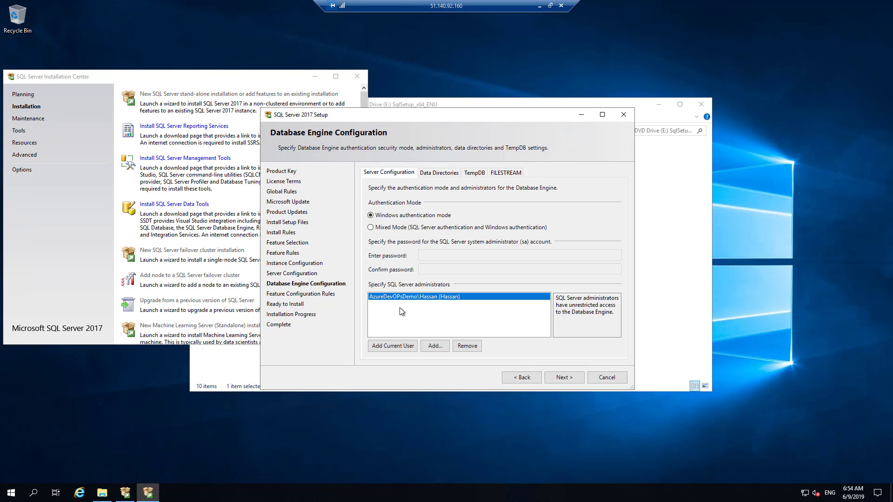
{"action": "left_click", "coordinate": [568, 378]}
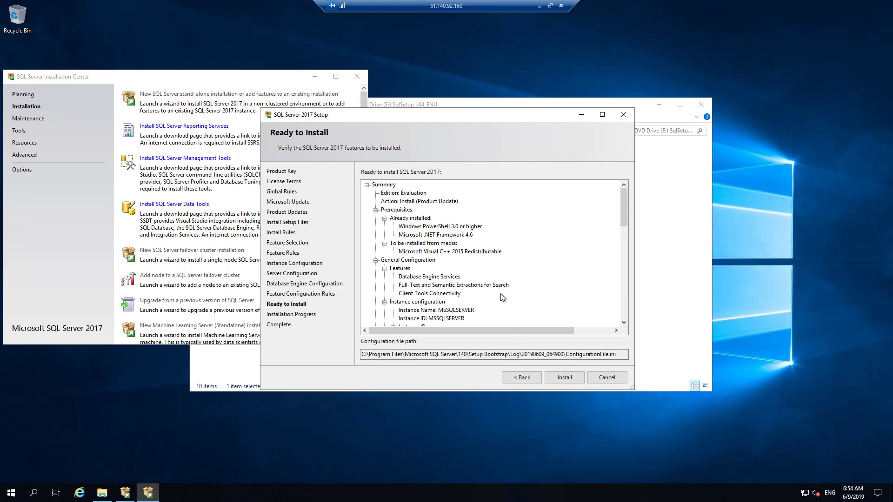
{"action": "scroll", "coordinate": [500, 294], "scroll_direction": "down", "scroll_amount": 10}
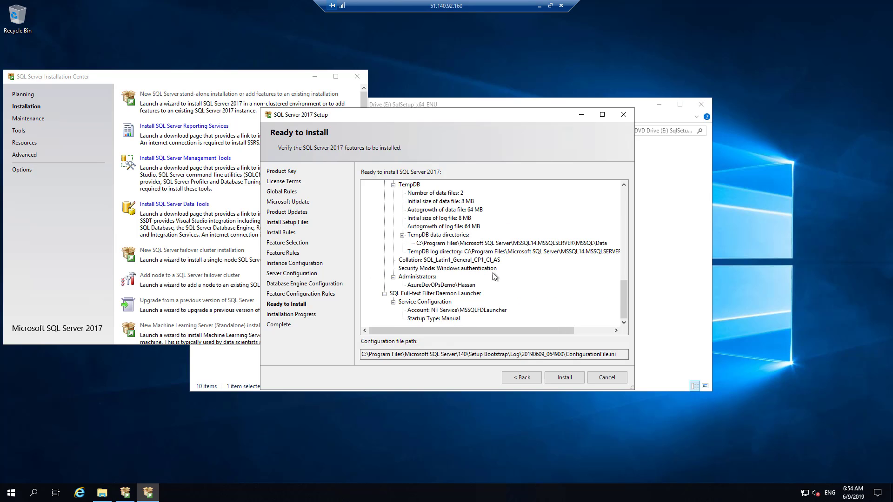
{"action": "scroll", "coordinate": [494, 276], "scroll_direction": "up", "scroll_amount": 10}
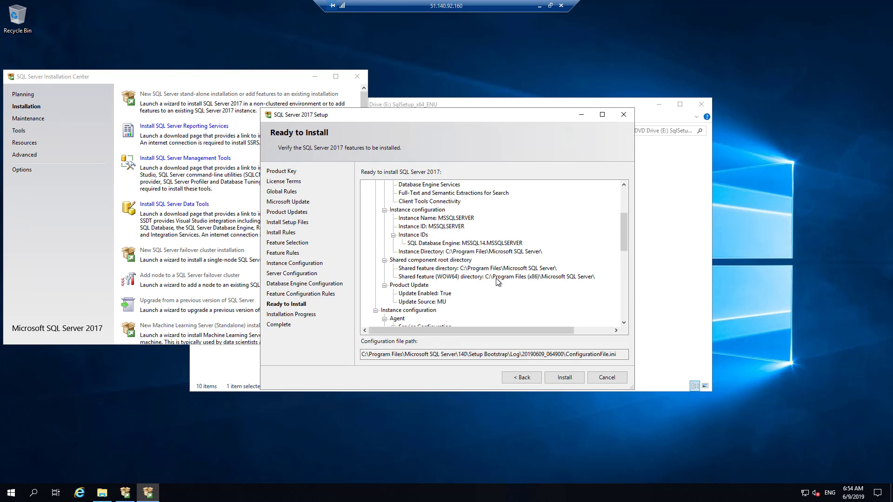
{"action": "left_click", "coordinate": [564, 378]}
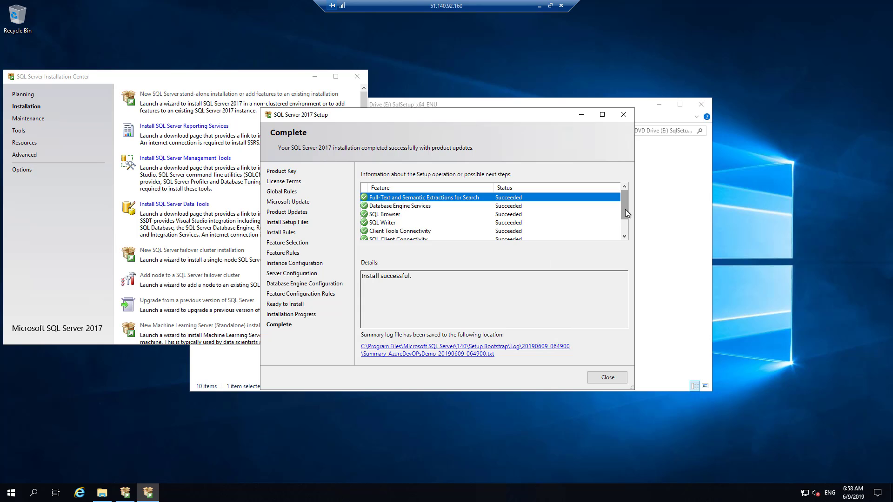
Review the feature statuses and details on the Complete page, and close SQL Server setup and the Installation Center.
{"action": "left_click_drag", "start_coordinate": [625, 209], "coordinate": [625, 230]}
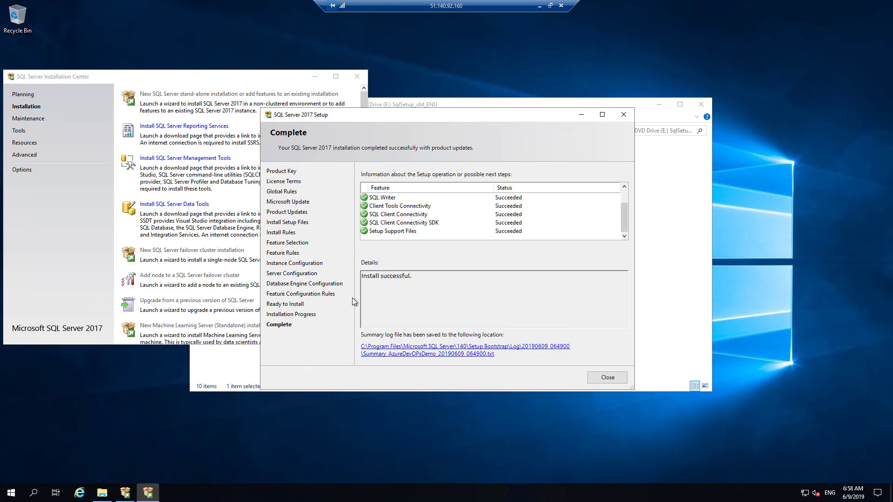
{"action": "left_click_drag", "start_coordinate": [410, 277], "coordinate": [343, 260]}
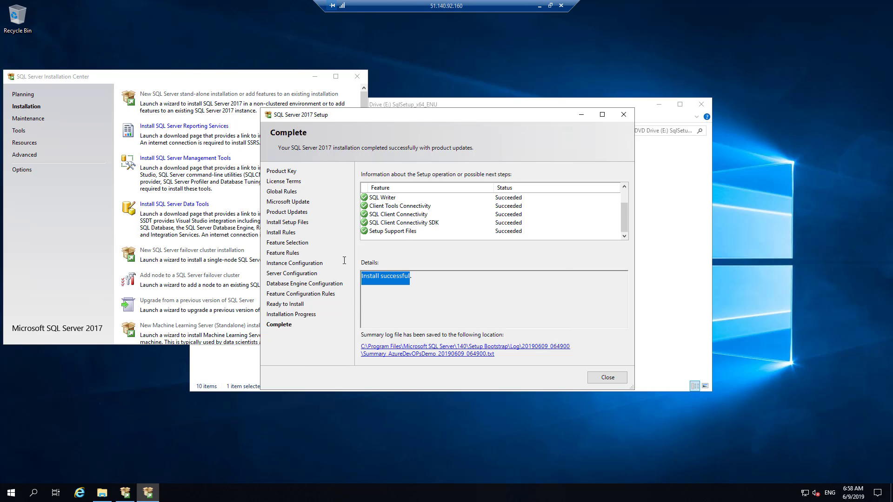
{"action": "left_click", "coordinate": [589, 301]}
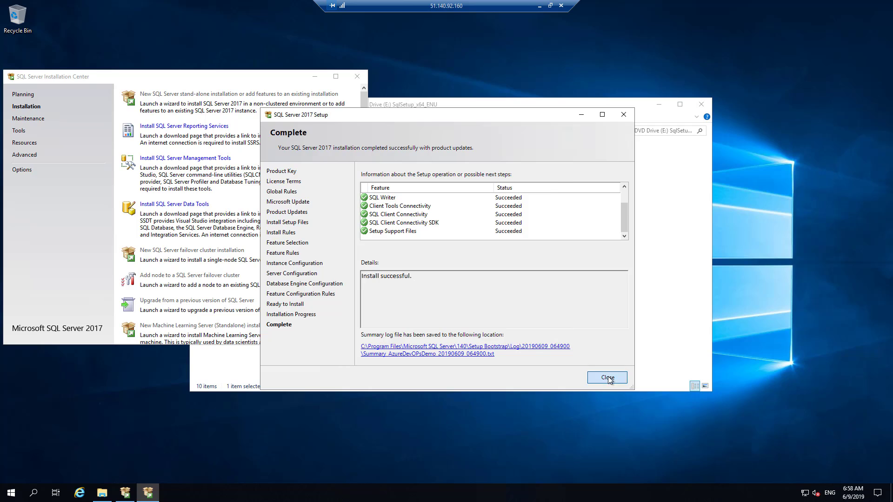
{"action": "left_click", "coordinate": [608, 377]}
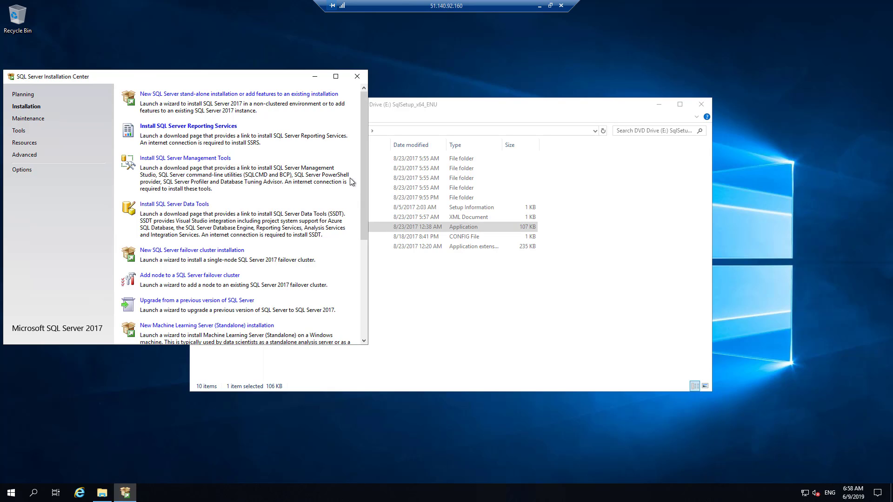
{"action": "left_click", "coordinate": [357, 76]}
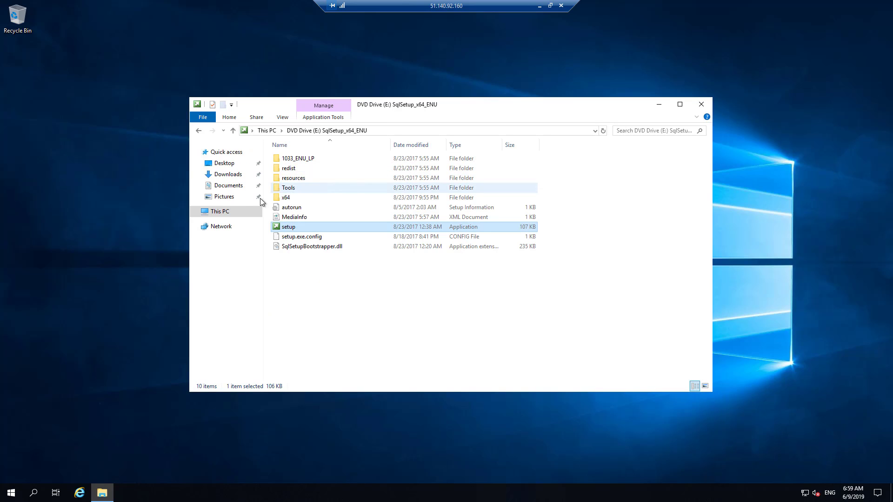
{"action": "left_click", "coordinate": [231, 176]}
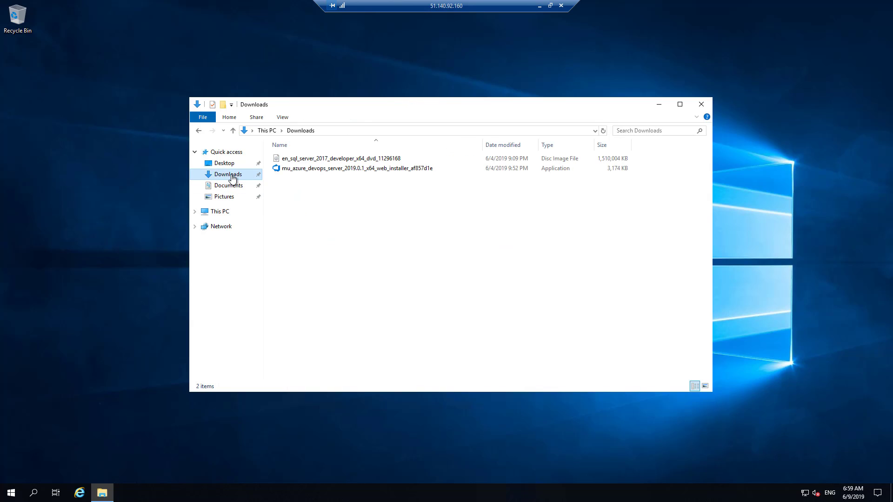
{"action": "left_click", "coordinate": [296, 170]}
{"action": "right_click", "coordinate": [296, 170]}
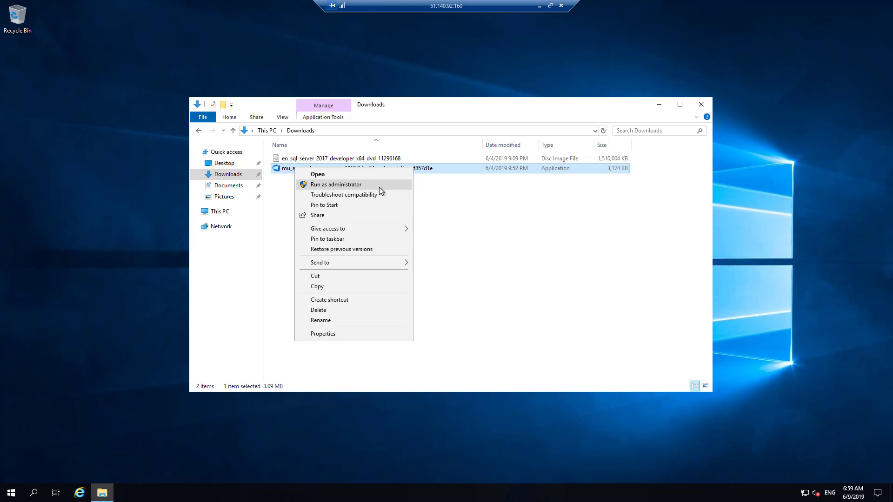
{"action": "left_click", "coordinate": [320, 185]}
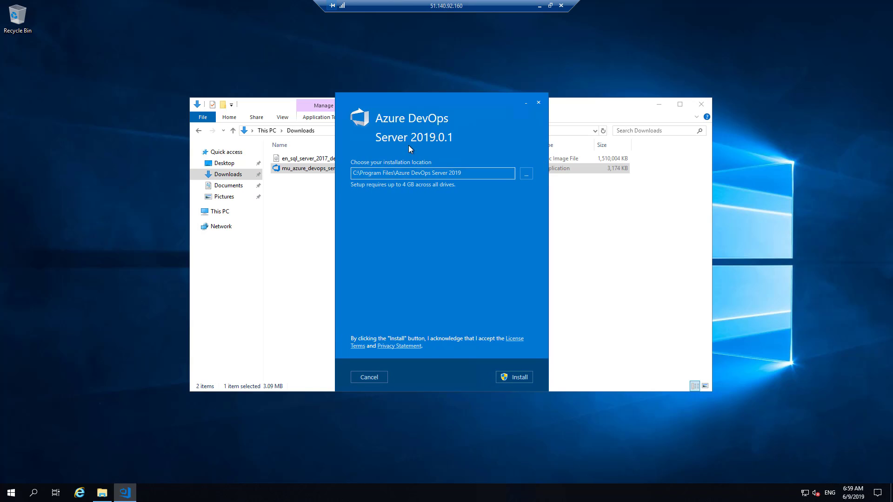
{"action": "left_click", "coordinate": [538, 104]}
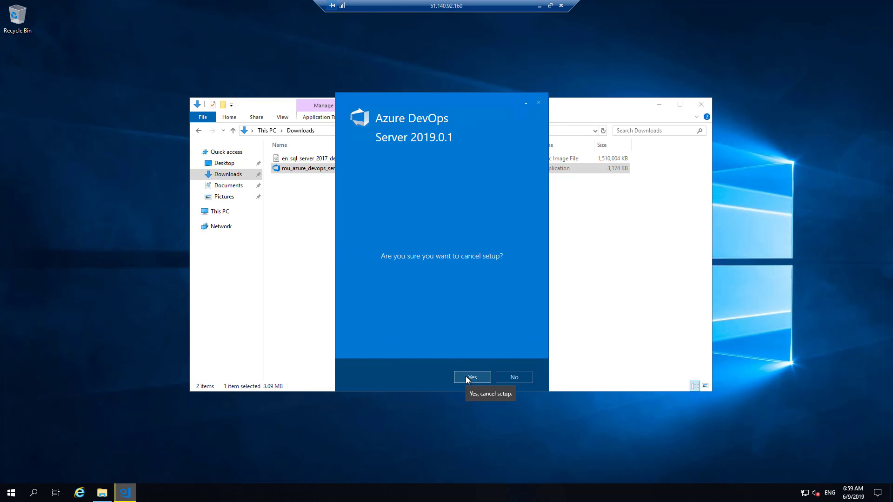
{"action": "left_click", "coordinate": [467, 377]}
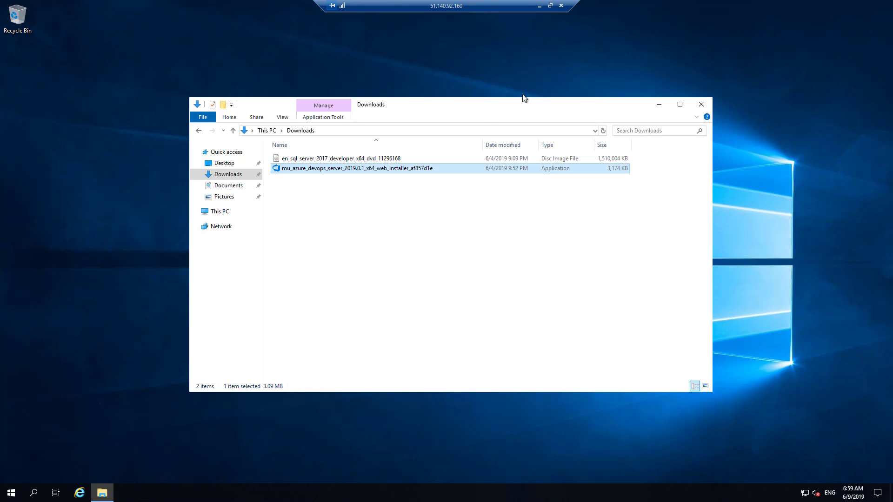
{"action": "left_click", "coordinate": [450, 207]}
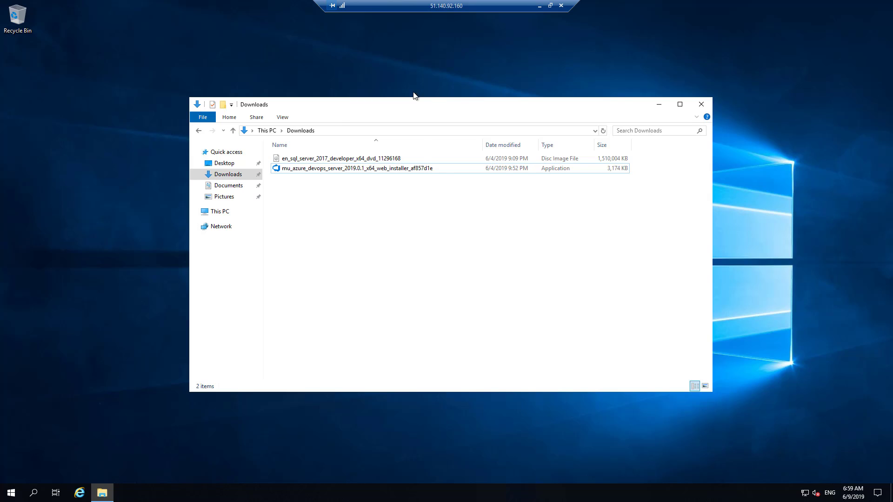
{"action": "left_click_drag", "start_coordinate": [417, 105], "coordinate": [414, 92]}
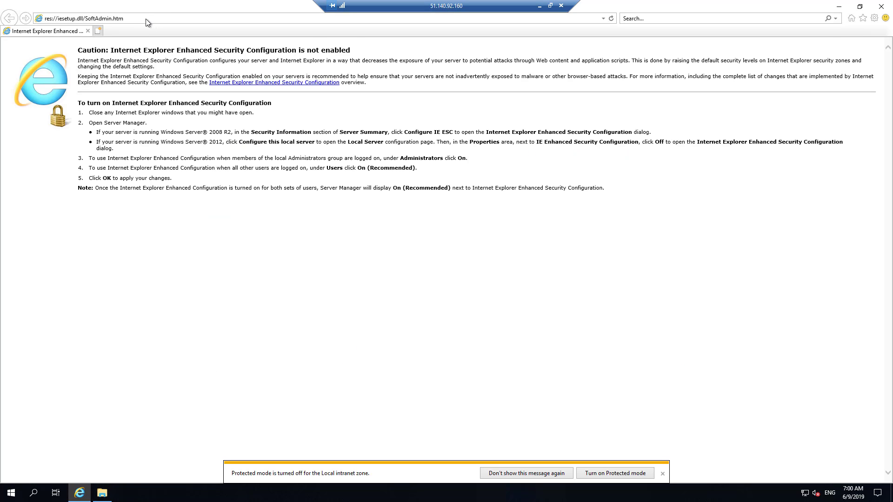
{"action": "left_click", "coordinate": [146, 18]}
{"action": "type", "text": "https://my.visualstudio.com/downloads"}
{"action": "key", "text": "Return"}
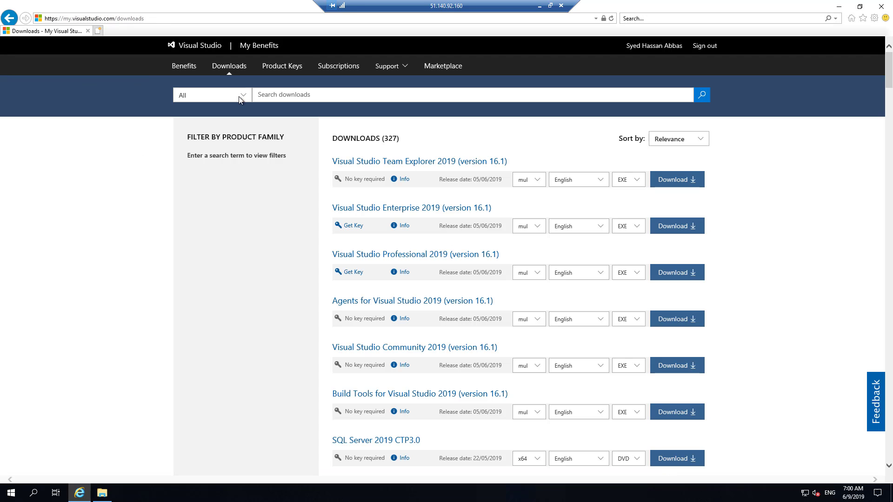
{"action": "left_click", "coordinate": [224, 66]}
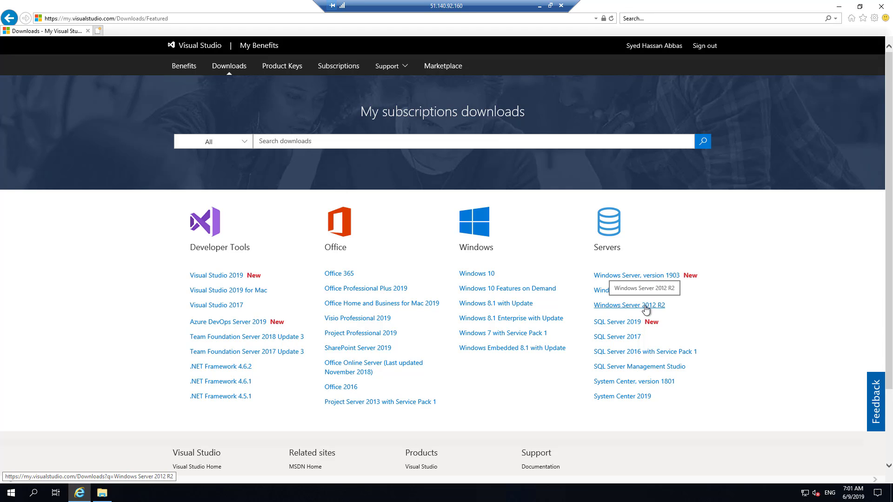
{"action": "left_click", "coordinate": [247, 324]}
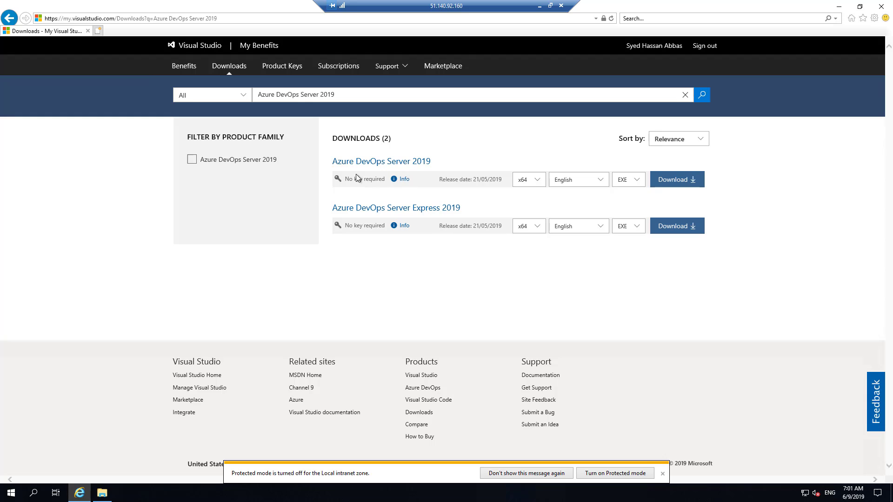
Set the Azure DevOps Server 2019 format to DVD, then download and save the Azure DevOps Server 2019.0.1 (x64) image.
{"action": "left_click", "coordinate": [621, 182]}
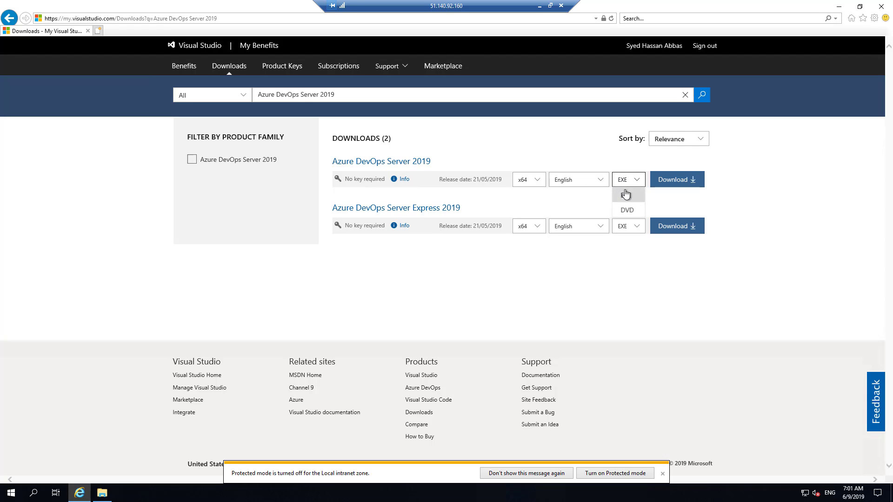
{"action": "left_click", "coordinate": [626, 211]}
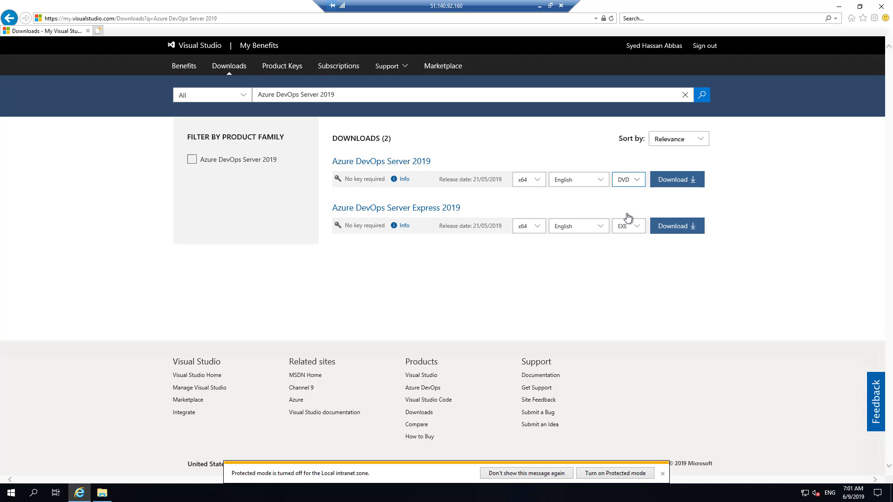
{"action": "left_click", "coordinate": [662, 180]}
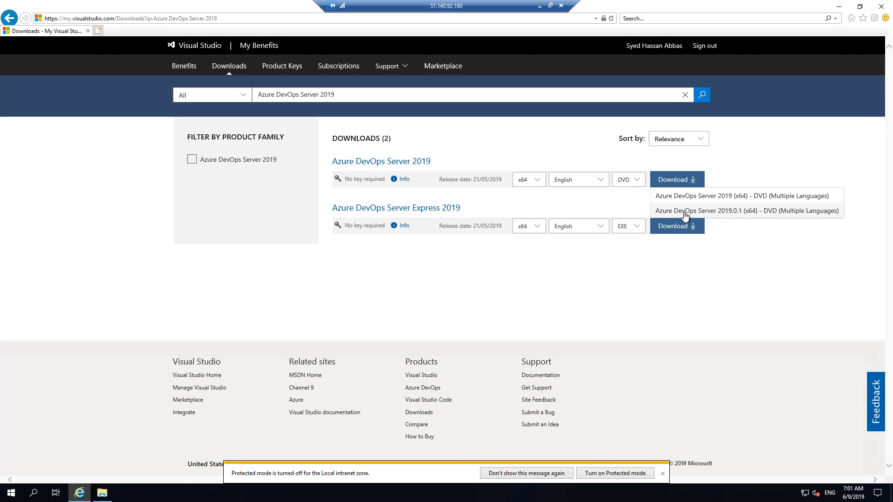
{"action": "left_click", "coordinate": [685, 215]}
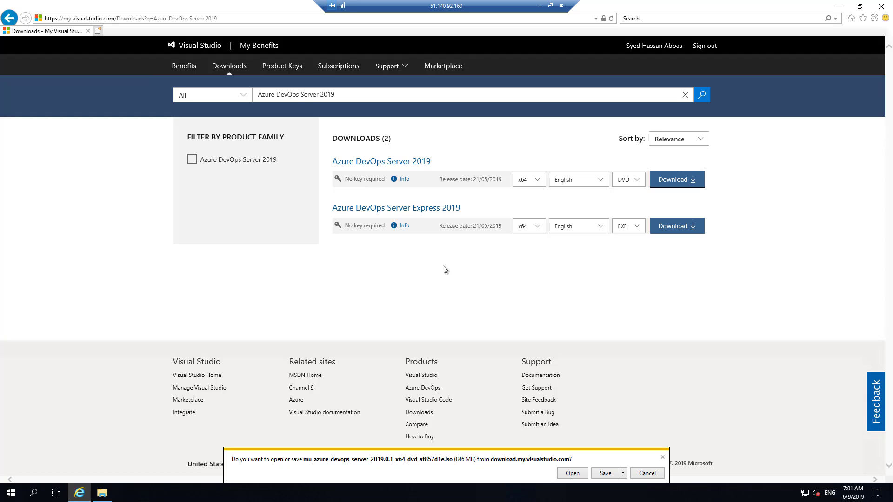
{"action": "left_click", "coordinate": [604, 473]}
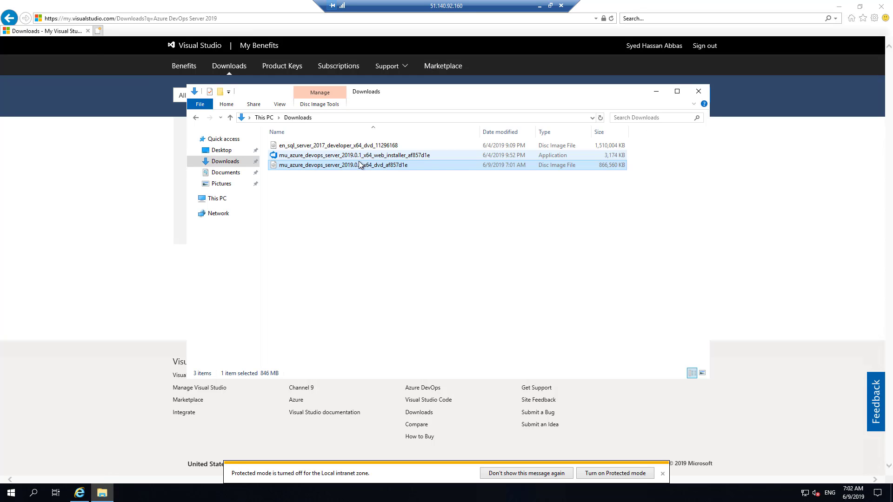
Unblock the downloaded mu_azure_devops_server_2019.0.1_x64_dvd_af857d1e disc image in its file properties.
{"action": "right_click", "coordinate": [355, 165]}
{"action": "left_click", "coordinate": [394, 315]}
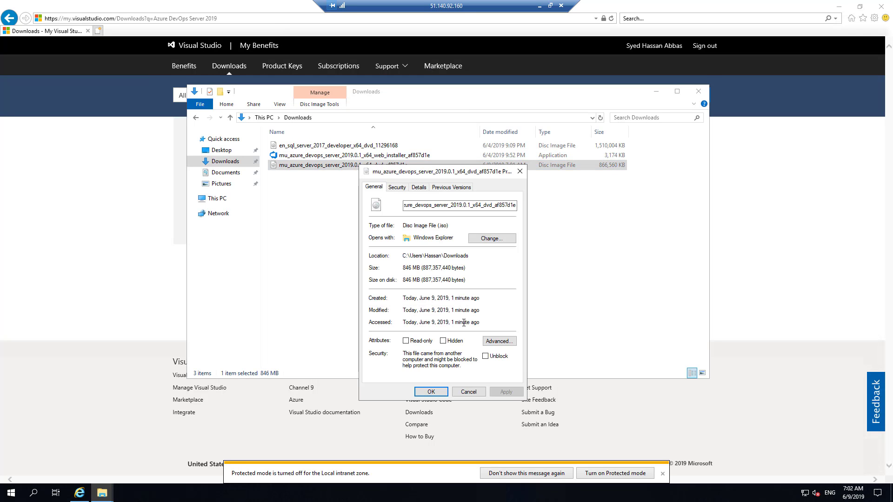
{"action": "left_click", "coordinate": [489, 359]}
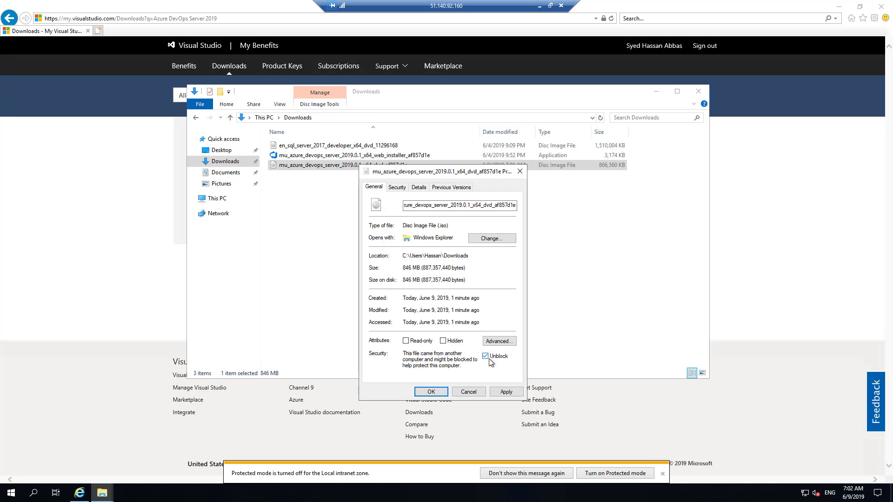
{"action": "left_click", "coordinate": [434, 392]}
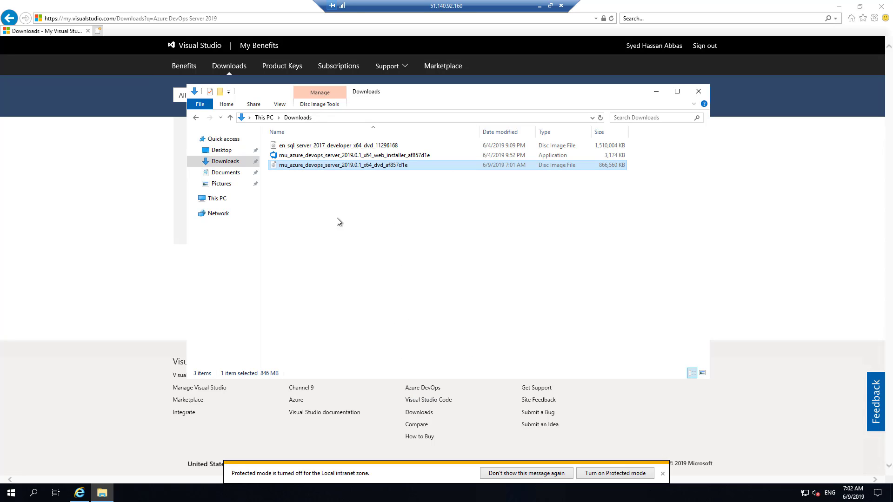
Mount the Azure DevOps Server disc image, run AzureDevOps2019.0.1 to install at the default location, and close the browser.
{"action": "right_click", "coordinate": [293, 168]}
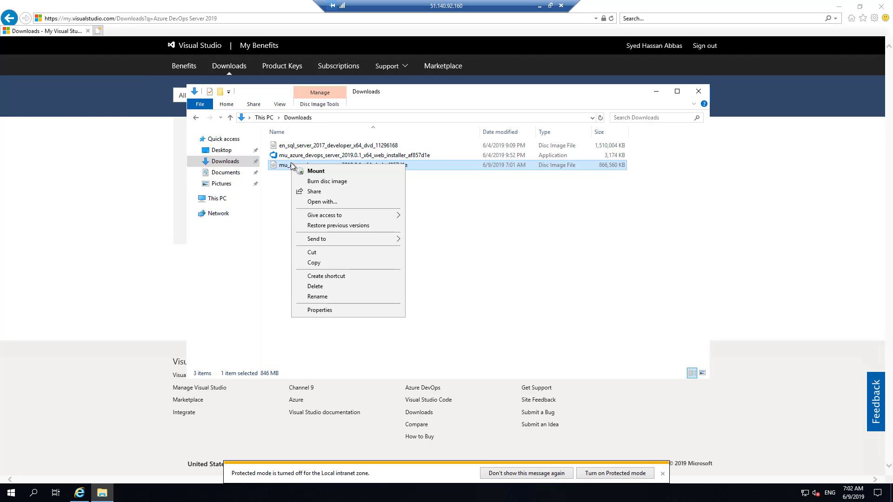
{"action": "left_click", "coordinate": [311, 171]}
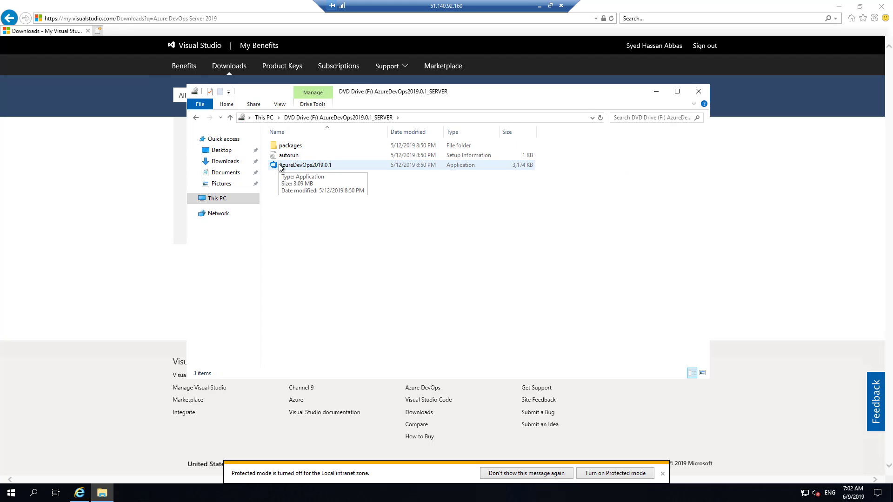
{"action": "double_click", "coordinate": [280, 165]}
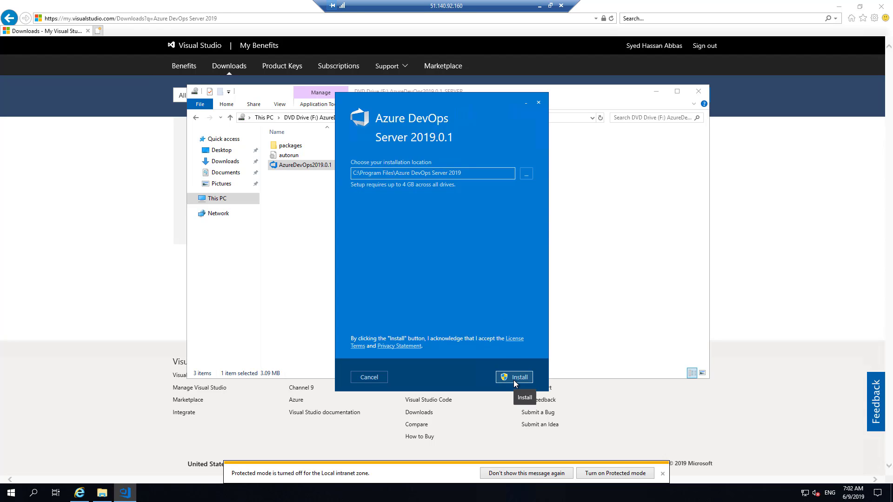
{"action": "left_click", "coordinate": [513, 380]}
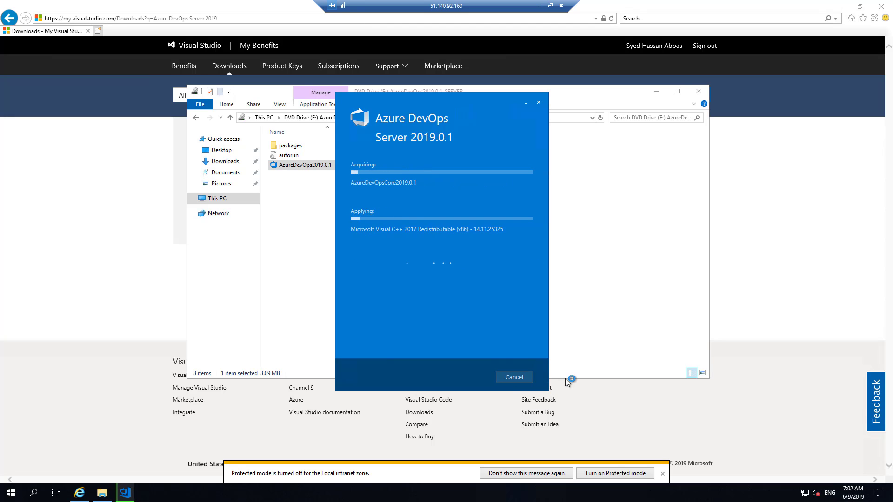
{"action": "left_click", "coordinate": [883, 9]}
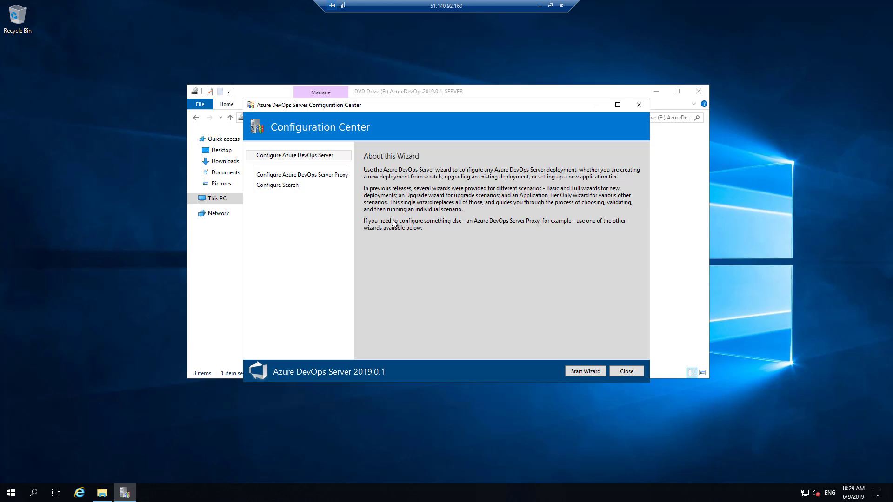
Start the Azure DevOps Server configuration wizard for a new deployment, joining the experience improvement program and choosing the New Deployment - Advanced scenario.
{"action": "left_click", "coordinate": [585, 371]}
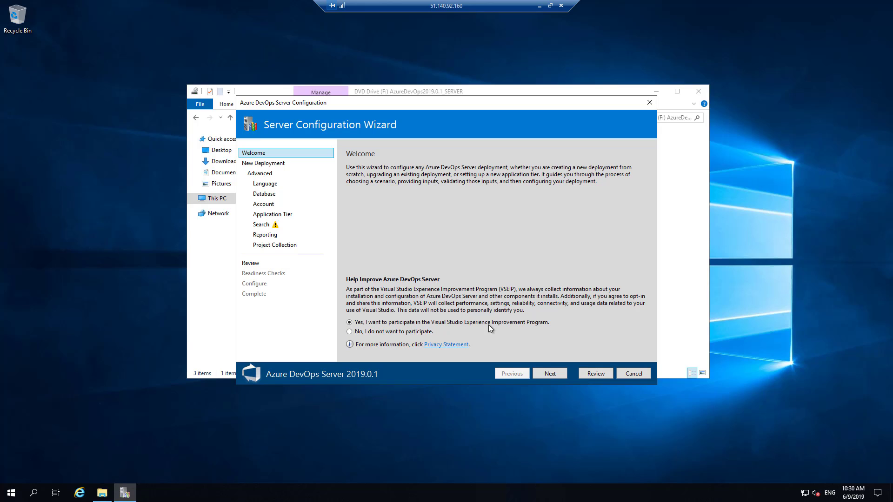
{"action": "left_click", "coordinate": [550, 374]}
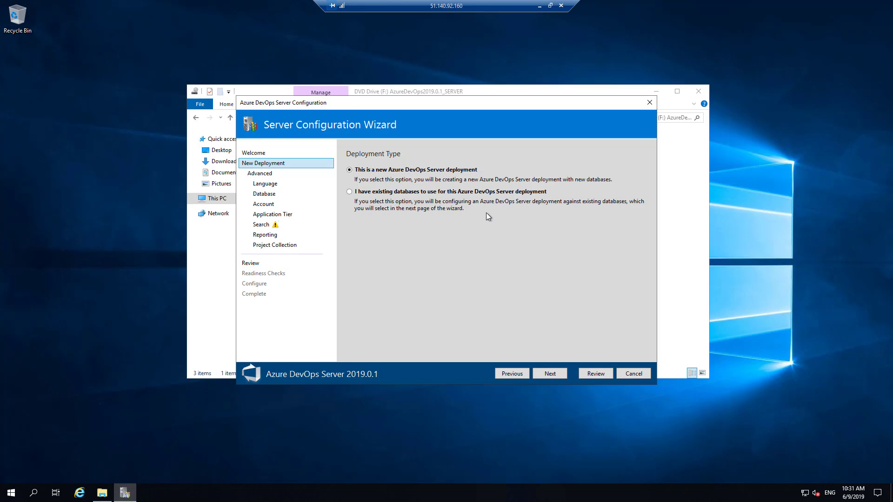
{"action": "left_click", "coordinate": [559, 374]}
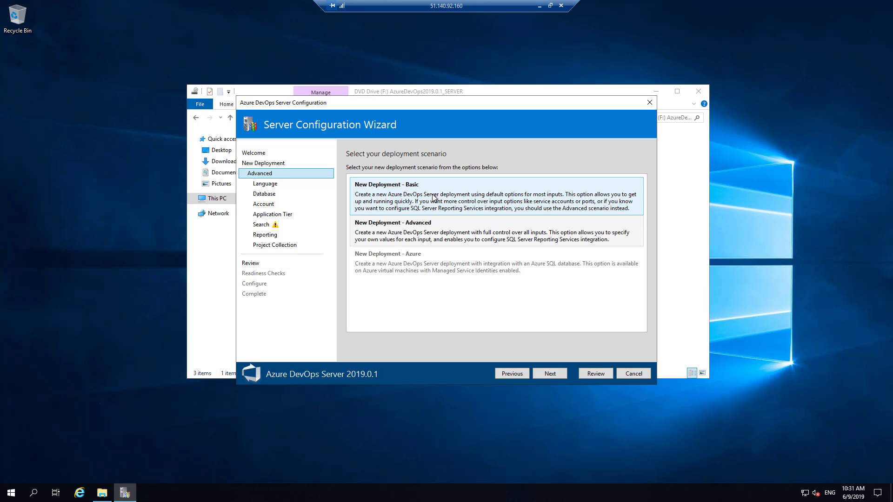
{"action": "left_click", "coordinate": [429, 238]}
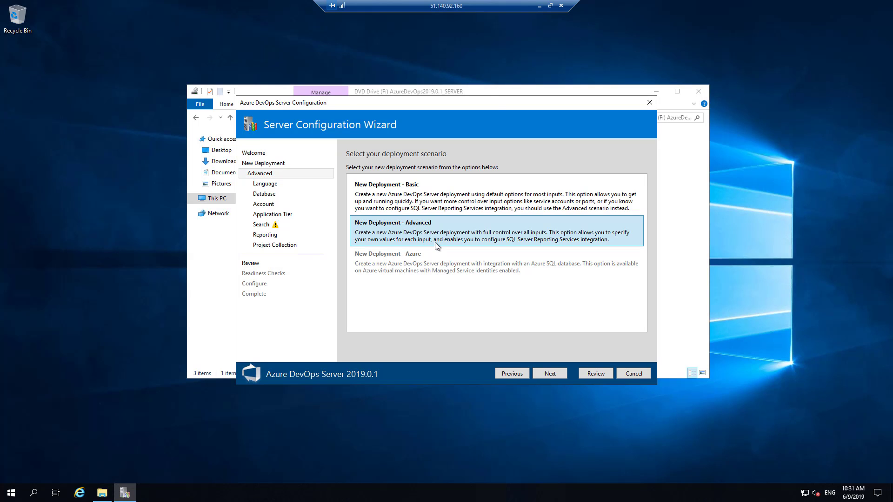
{"action": "left_click", "coordinate": [549, 374]}
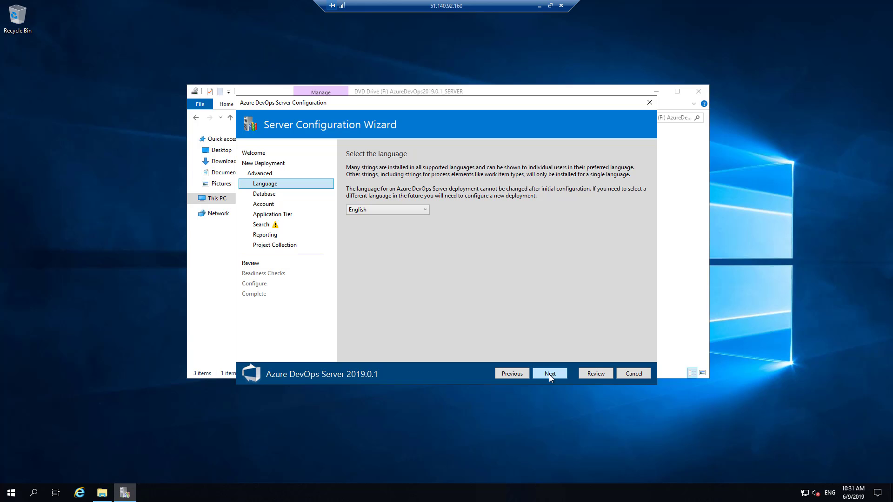
Keep English as the language of the Azure DevOps Server deployment and continue to the database settings.
{"action": "left_click", "coordinate": [425, 211]}
{"action": "left_click", "coordinate": [471, 218]}
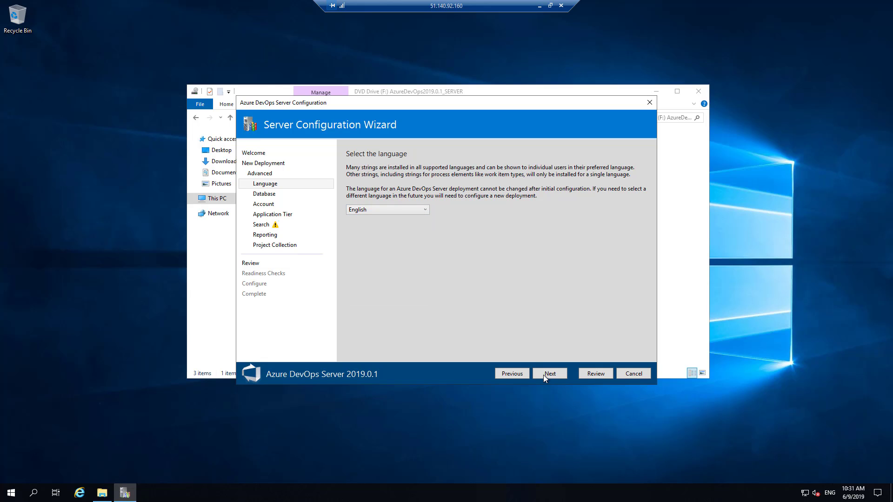
{"action": "left_click", "coordinate": [565, 372]}
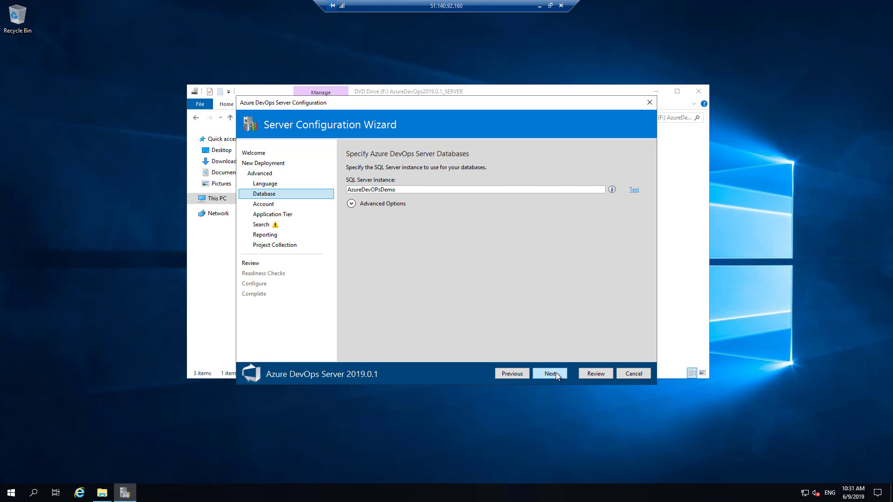
Use AzureDevOPsDemo as the SQL Server instance for the databases, test the connection, and continue to the service account settings.
{"action": "left_click", "coordinate": [556, 372]}
{"action": "left_click", "coordinate": [512, 374]}
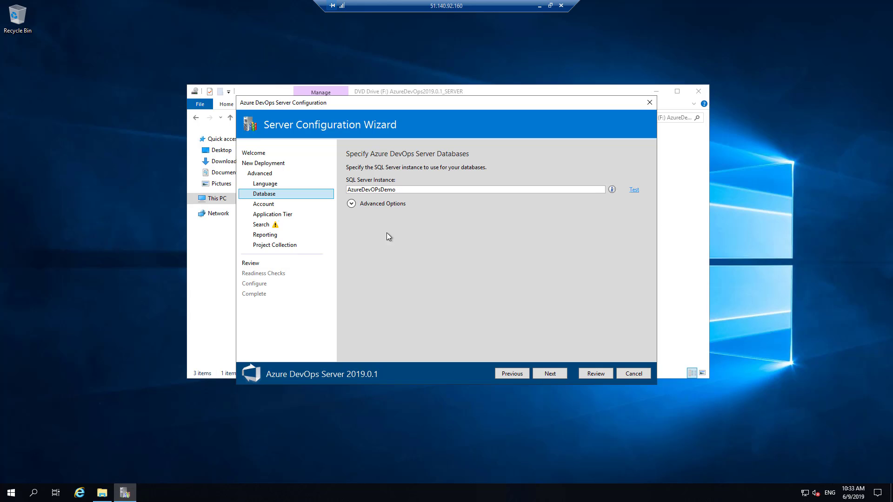
{"action": "left_click_drag", "start_coordinate": [404, 190], "coordinate": [311, 188]}
{"action": "left_click", "coordinate": [409, 191]}
{"action": "key", "text": "ctrl+a"}
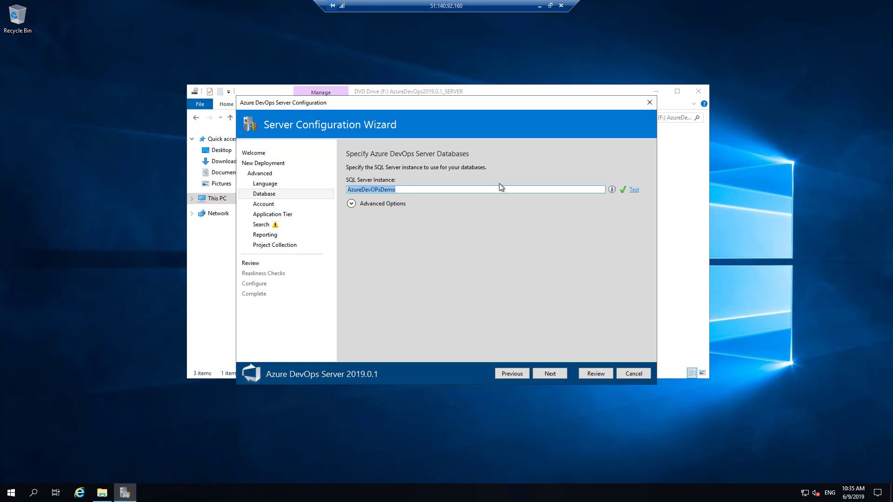
{"action": "left_click", "coordinate": [502, 189]}
{"action": "left_click", "coordinate": [634, 191]}
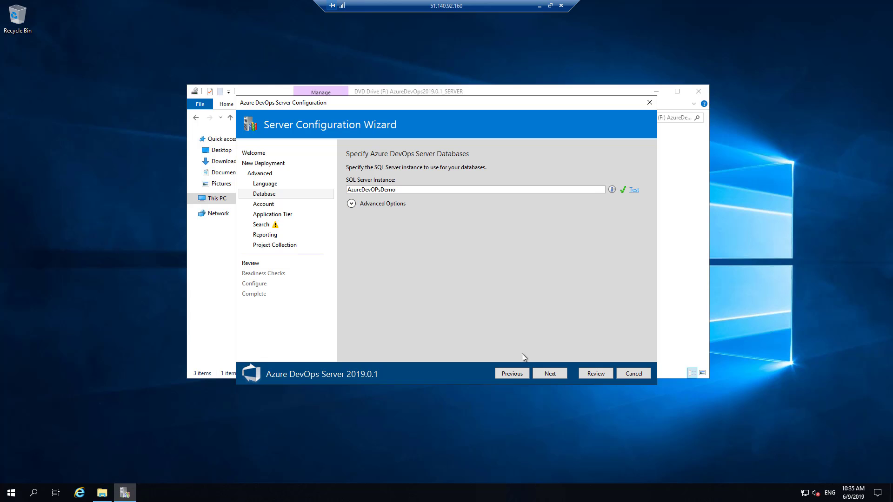
{"action": "left_click", "coordinate": [546, 371]}
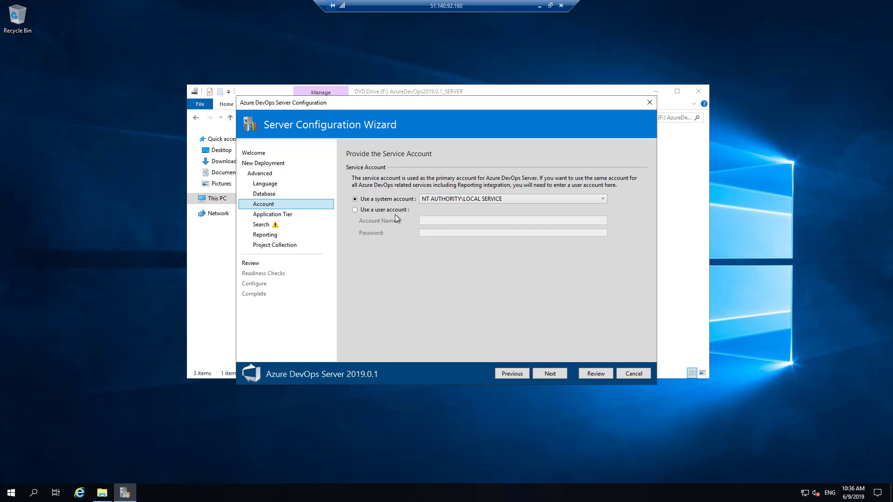
Set the service account to a local user account, entering its account name and password, and test the credentials.
{"action": "left_click", "coordinate": [453, 197]}
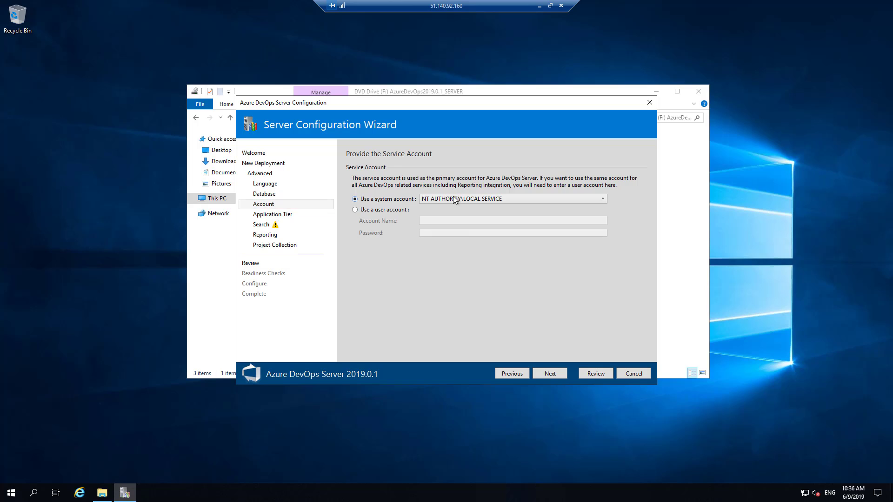
{"action": "left_click", "coordinate": [460, 198]}
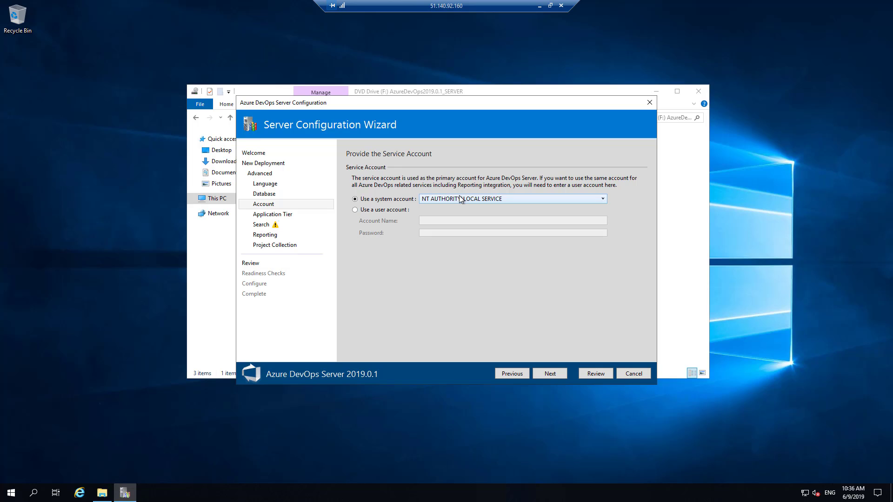
{"action": "left_click", "coordinate": [398, 211]}
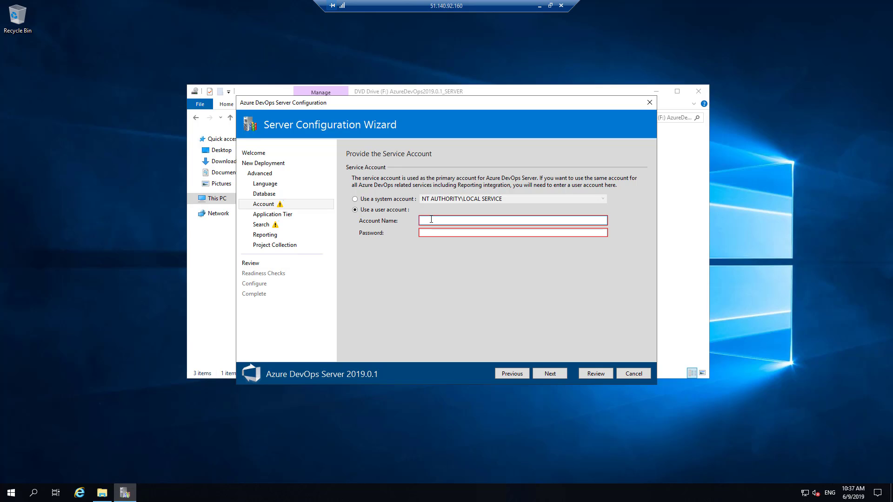
{"action": "left_click", "coordinate": [431, 219]}
{"action": "type", "text": ".\\"}
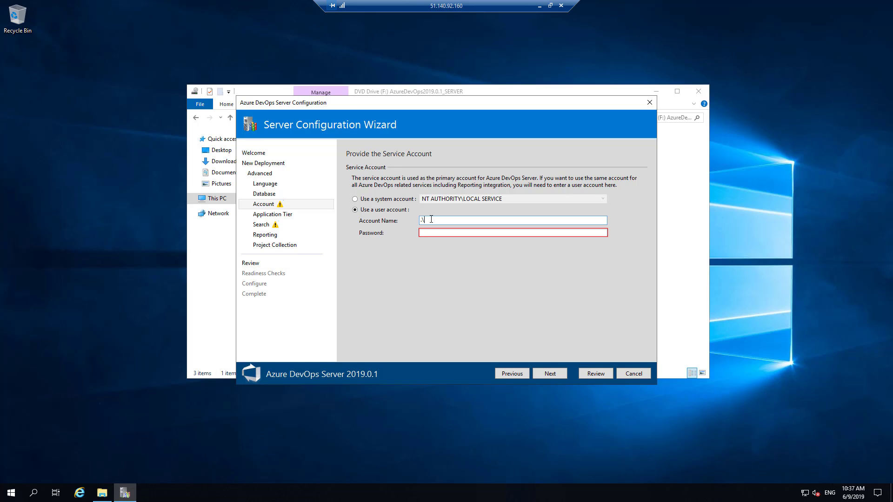
{"action": "type", "text": "Hassan"}
{"action": "key", "text": "Tab"}
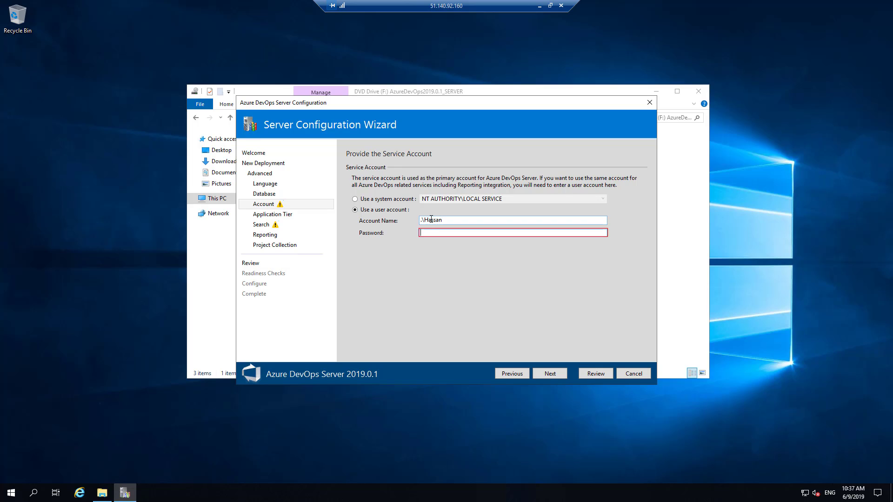
{"action": "type", "text": "******"}
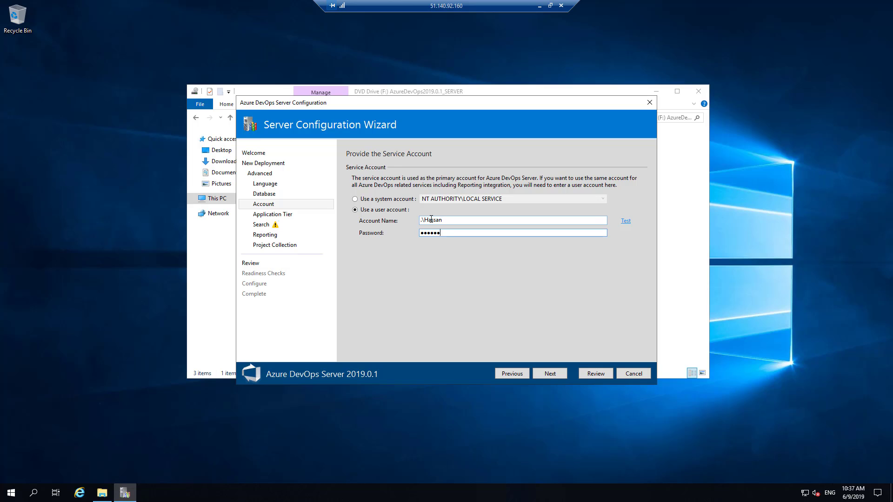
{"action": "type", "text": "********"}
{"action": "left_click", "coordinate": [625, 224]}
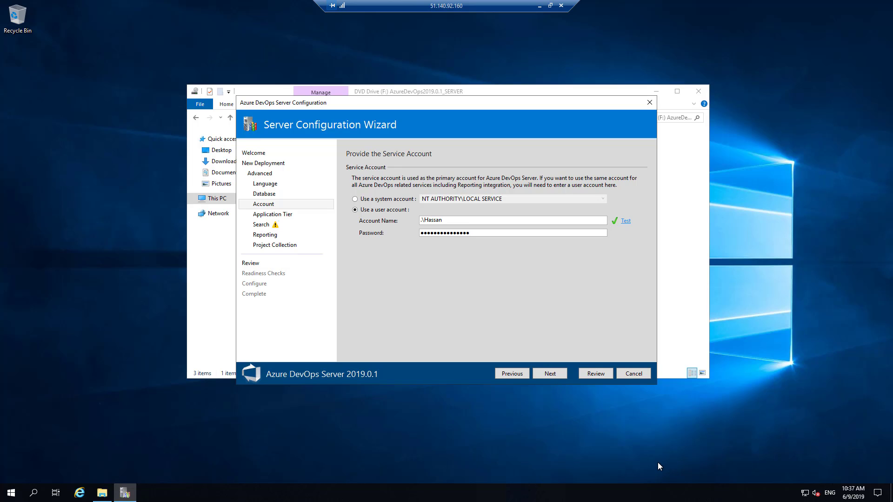
{"action": "left_click", "coordinate": [550, 373]}
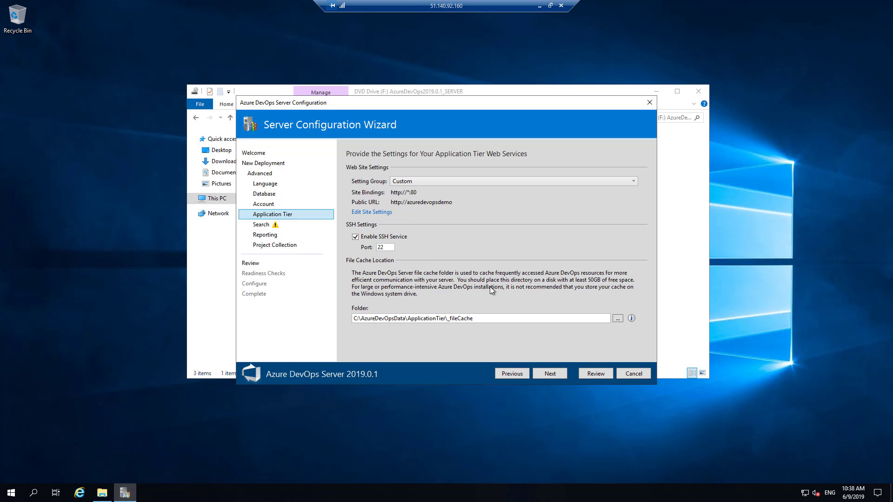
Accept the Custom application tier settings with SSH on port 22 and the file cache folder C:\AzureDevOpsData\ApplicationTier\_fileCache.
{"action": "left_click", "coordinate": [401, 319]}
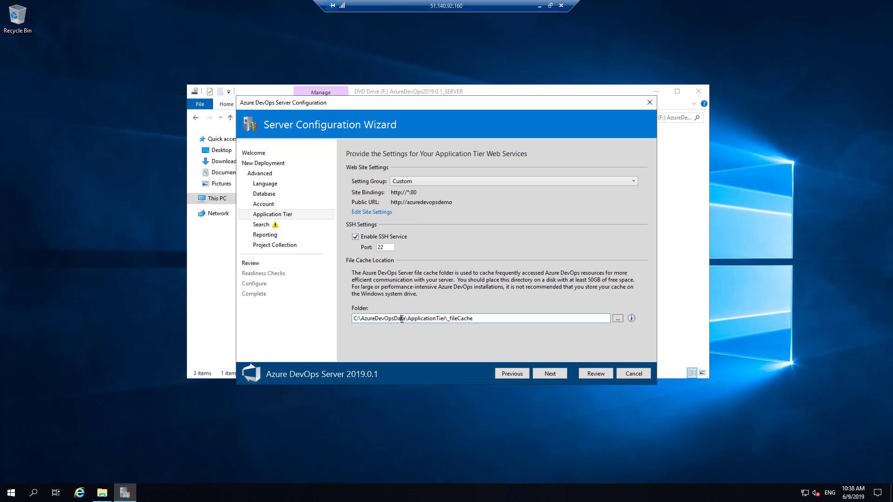
{"action": "left_click", "coordinate": [553, 374]}
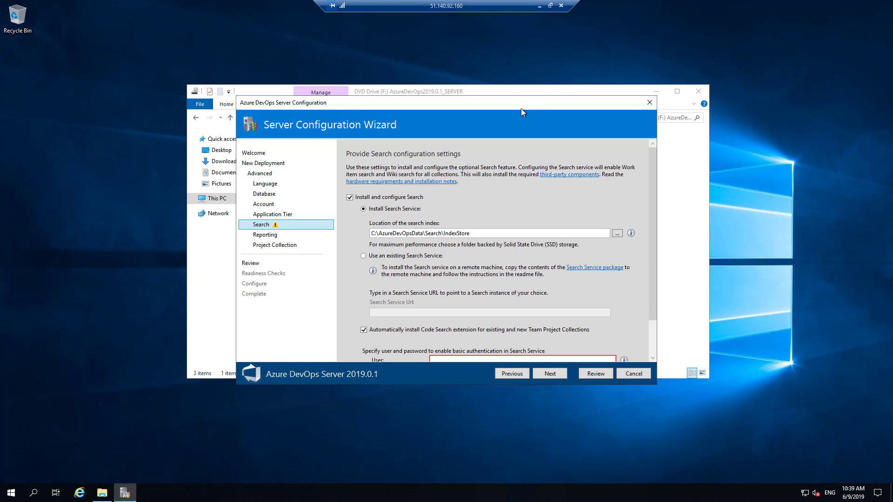
{"action": "left_click", "coordinate": [364, 256]}
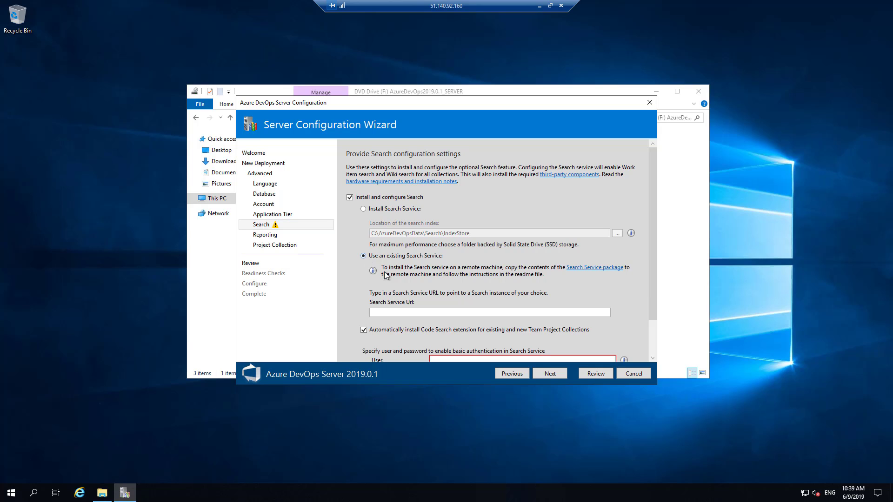
{"action": "left_click", "coordinate": [400, 312]}
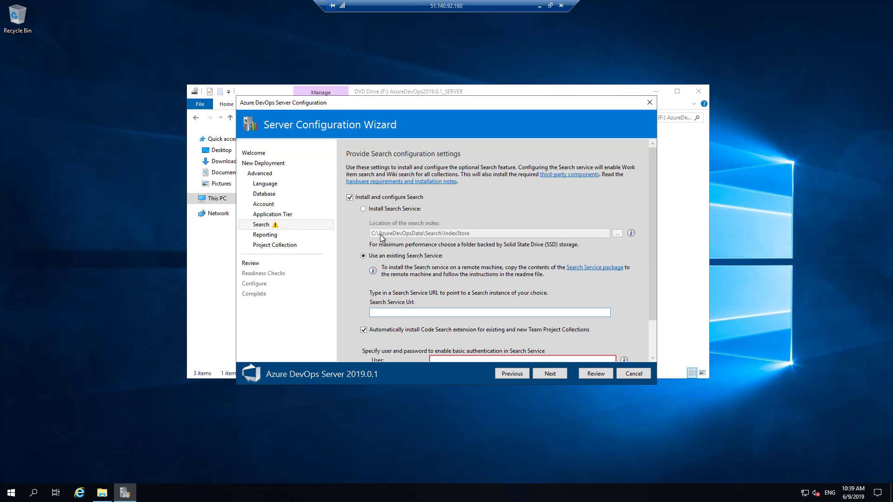
{"action": "left_click", "coordinate": [372, 212]}
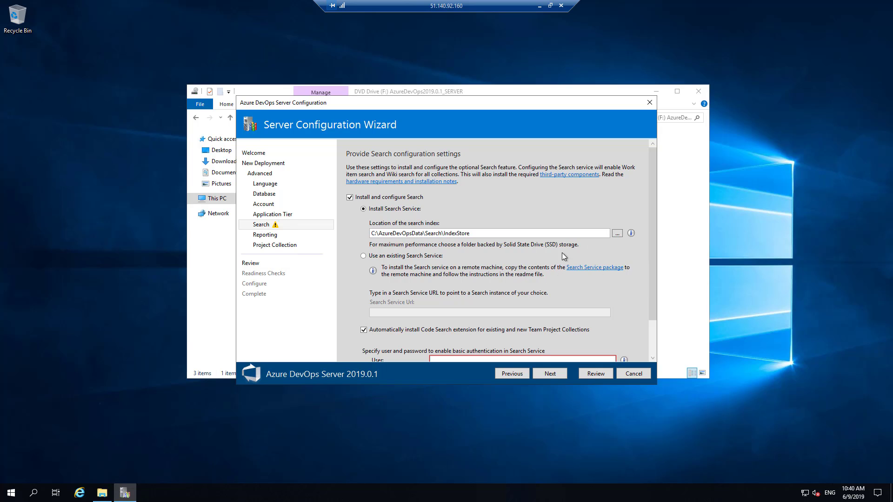
Set the Search Service basic authentication user to codesearch, enter its password, and continue with the default index location C:\AzureDevOpsData\Search\IndexStore.
{"action": "left_click_drag", "start_coordinate": [649, 286], "coordinate": [666, 355]}
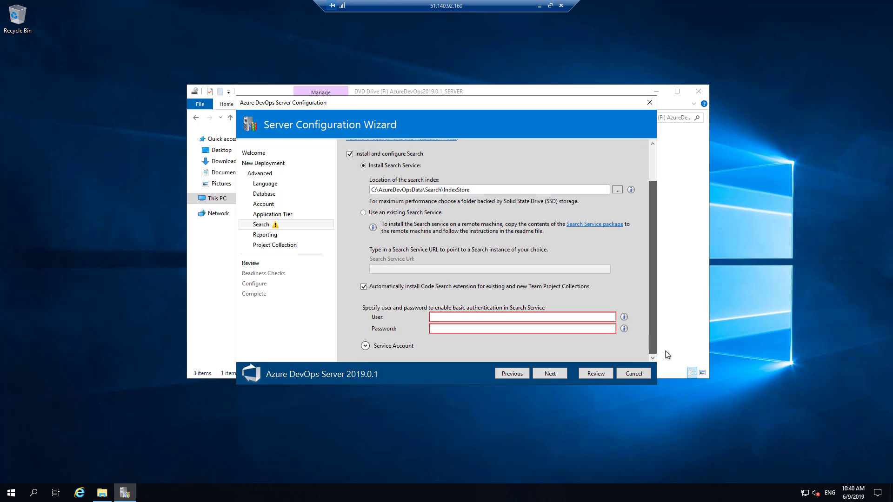
{"action": "left_click", "coordinate": [452, 318]}
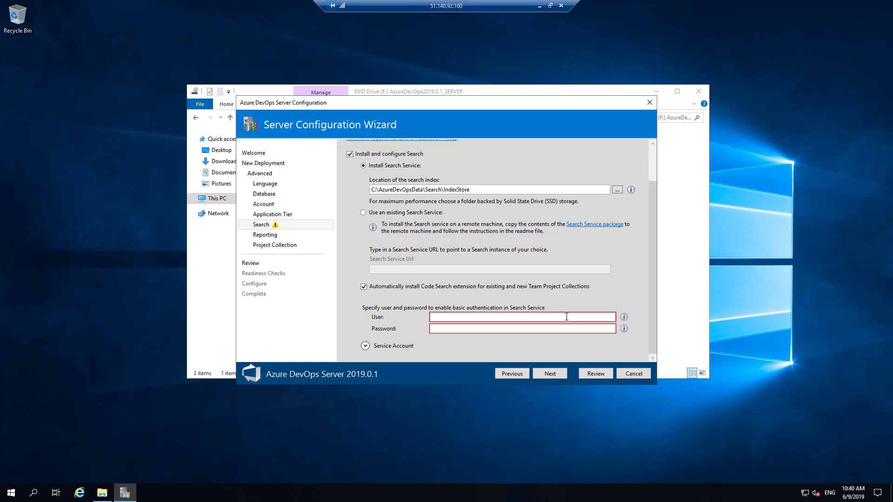
{"action": "type", "text": "codesearch"}
{"action": "key", "text": "Tab"}
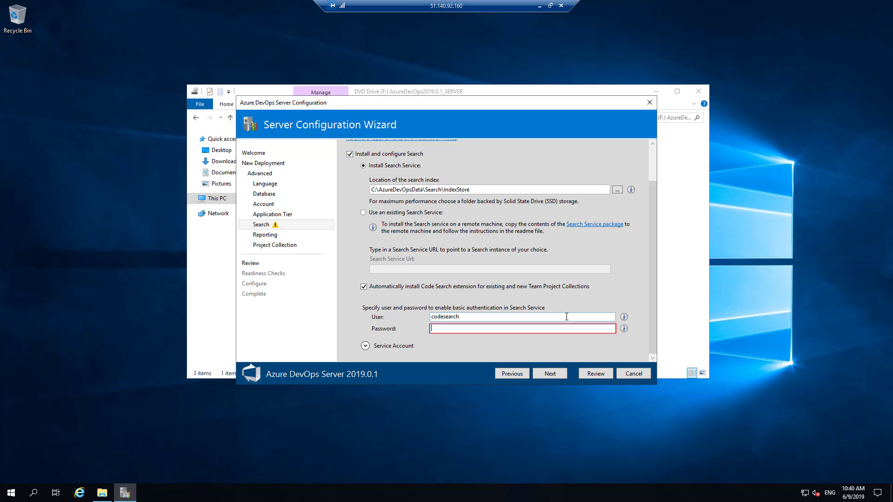
{"action": "type", "text": "●●●●●●●●●●●●●●●●"}
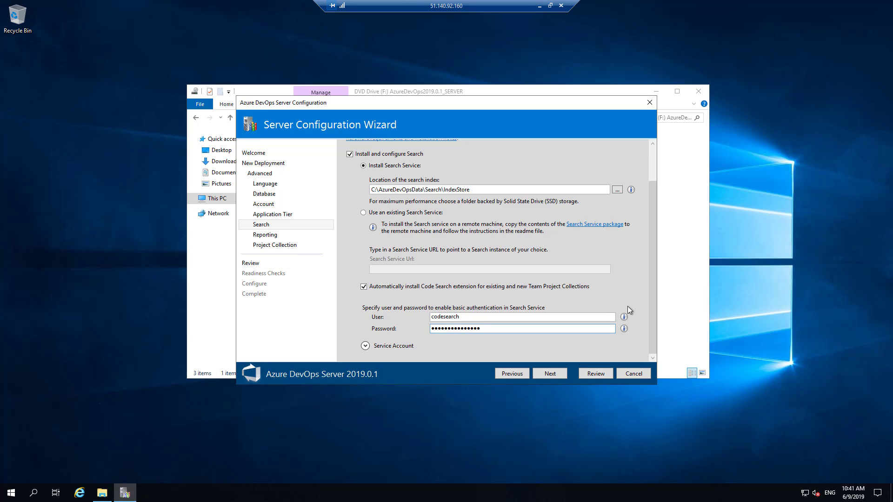
{"action": "left_click", "coordinate": [550, 375]}
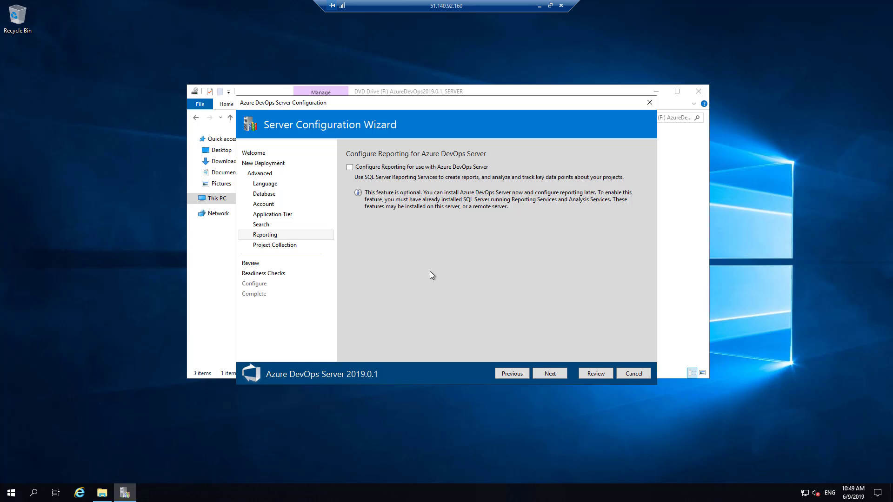
Leave Reporting unconfigured and keep DefaultCollection as the name of the new team project collection.
{"action": "left_click", "coordinate": [556, 374]}
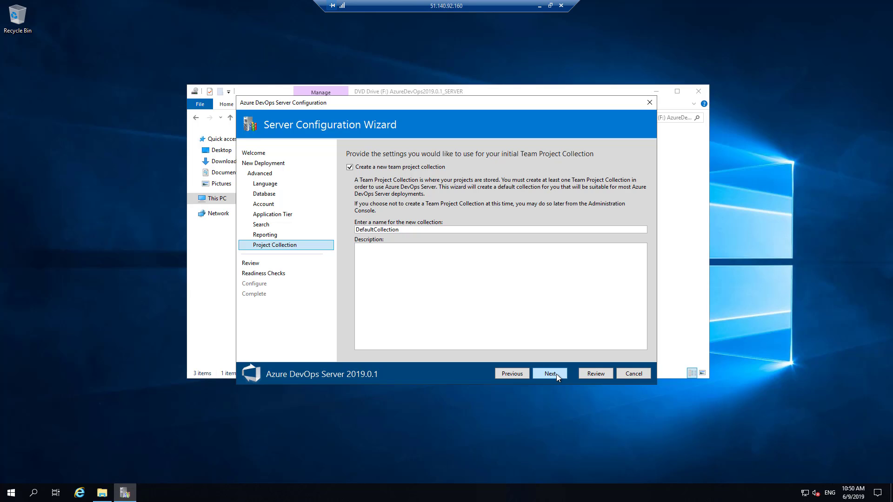
{"action": "left_click", "coordinate": [556, 374]}
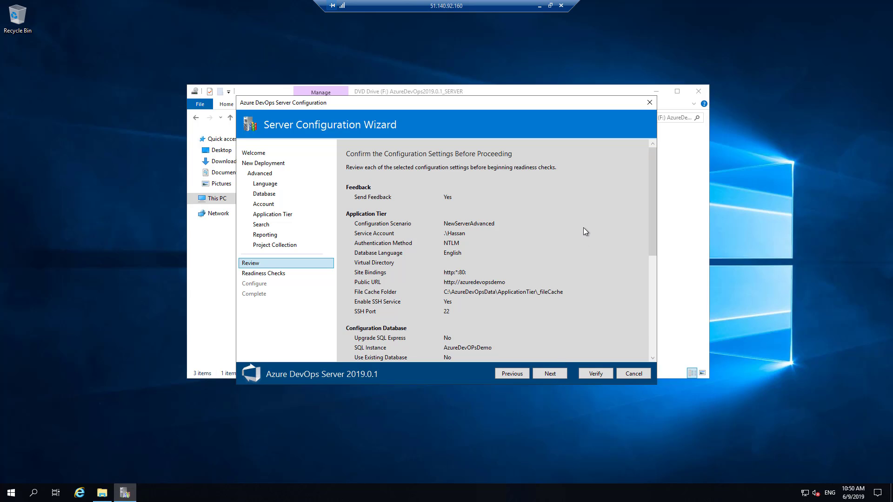
Run the readiness checks and configure the server, accepting the Azul Zulu Terms of Use to install Azul Zulu OpenJDK 8.
{"action": "scroll", "coordinate": [599, 224], "scroll_direction": "down", "scroll_amount": 2}
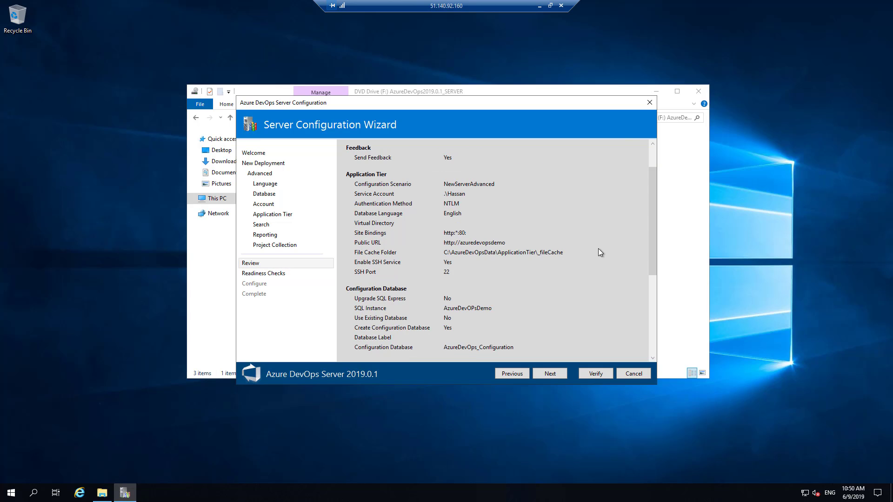
{"action": "left_click", "coordinate": [551, 374]}
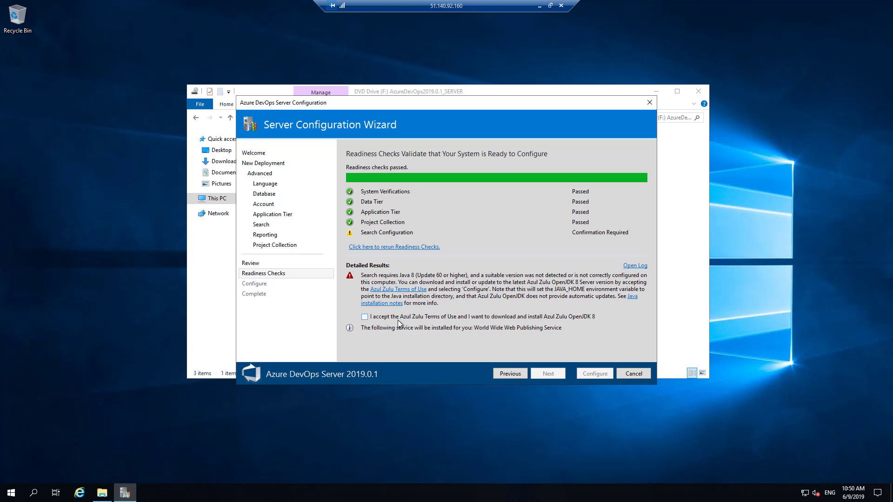
{"action": "left_click", "coordinate": [365, 317]}
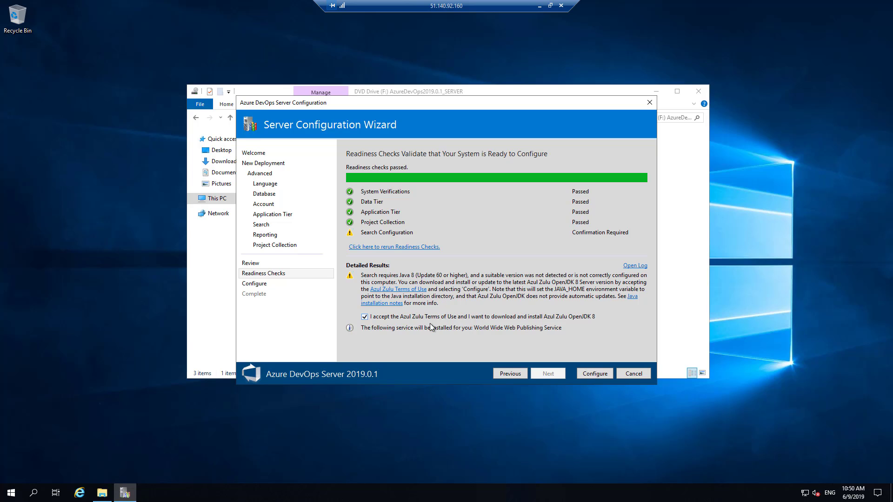
{"action": "left_click", "coordinate": [594, 373]}
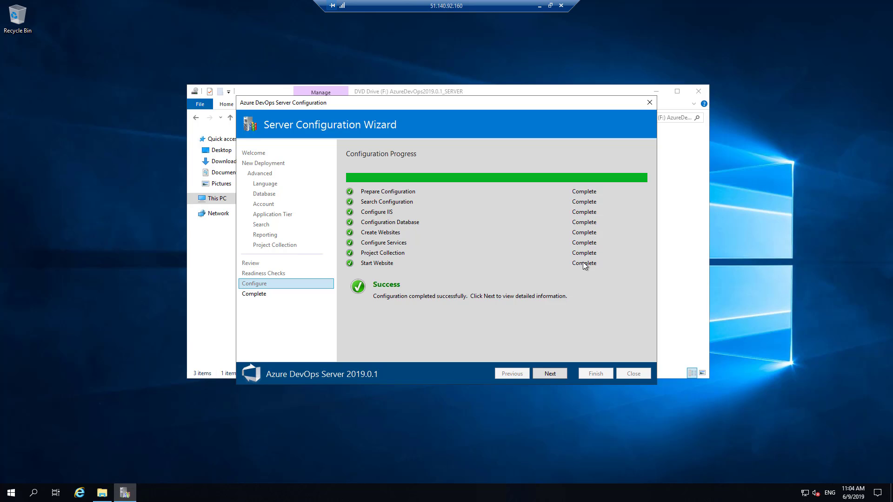
Proceed to the configuration results and open the new Azure DevOps Server site in the browser.
{"action": "left_click", "coordinate": [558, 375]}
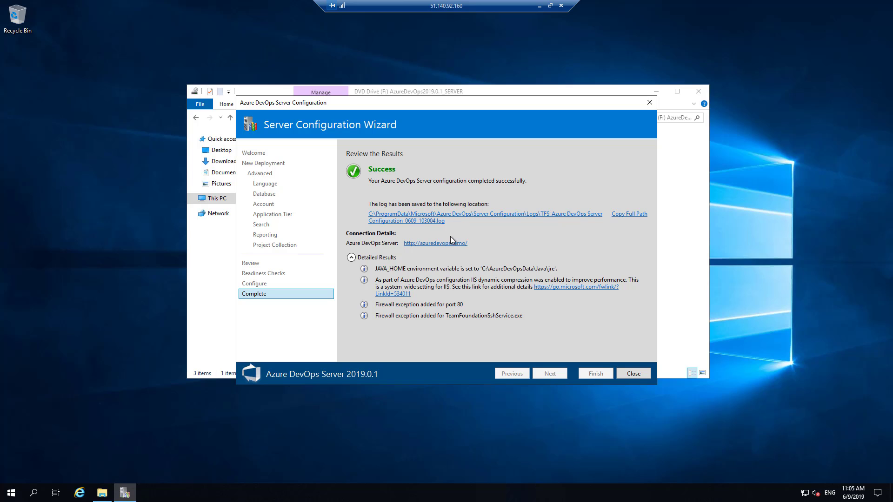
{"action": "left_click", "coordinate": [427, 249]}
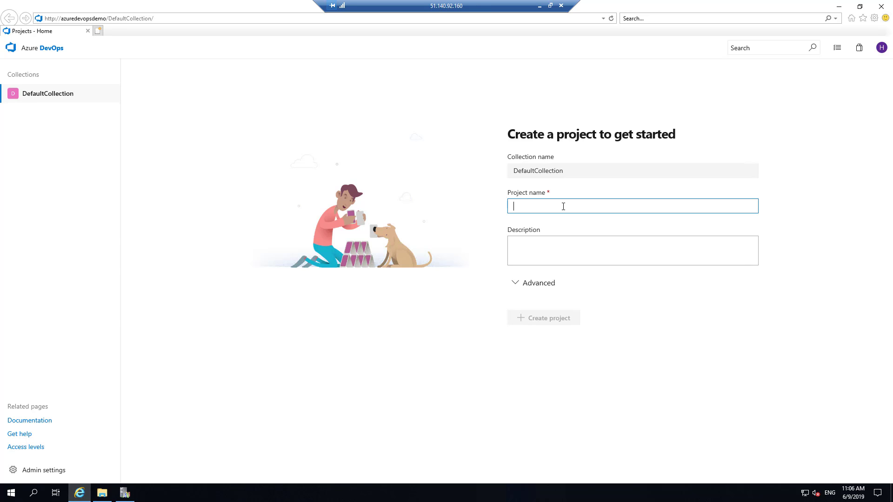
Create the project DemoProject in DefaultCollection with a blank description, Git version control and the Scrum work item process.
{"action": "type", "text": "DemoProject"}
{"action": "left_click", "coordinate": [555, 251]}
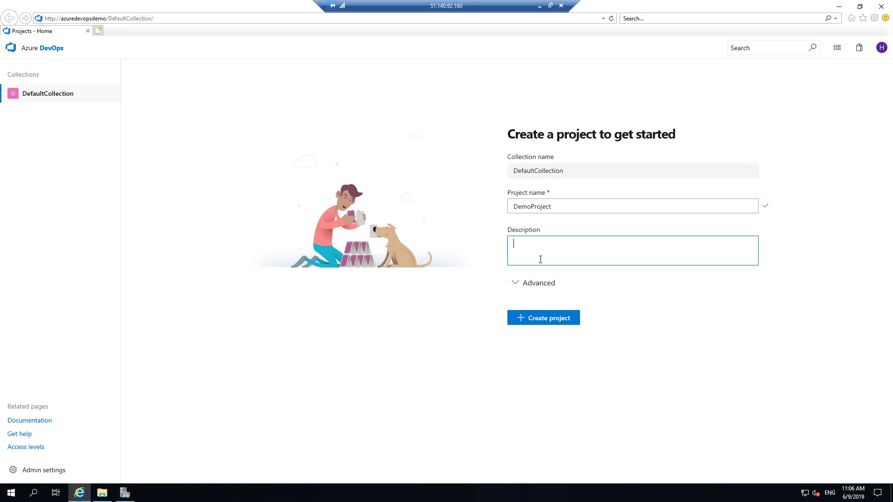
{"action": "type", "text": "dsfsdfsdf"}
{"action": "key", "text": "ctrl+a"}
{"action": "key", "text": "BackSpace"}
{"action": "left_click", "coordinate": [515, 286]}
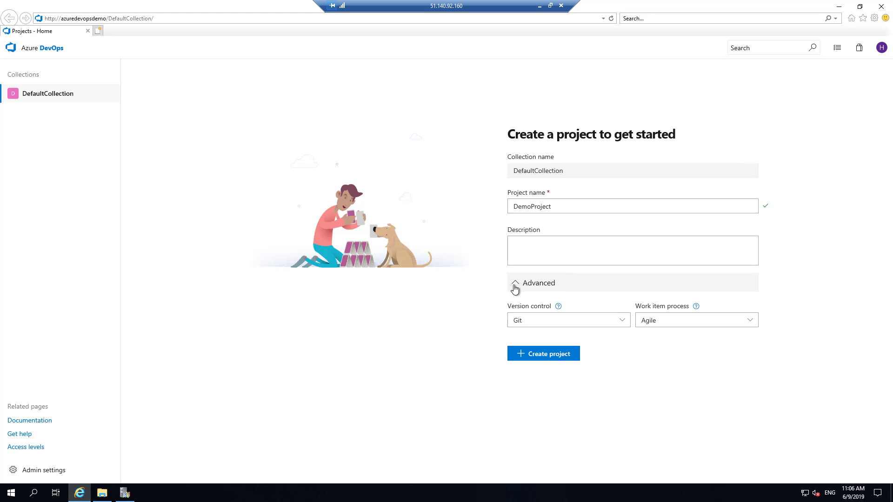
{"action": "left_click", "coordinate": [621, 322]}
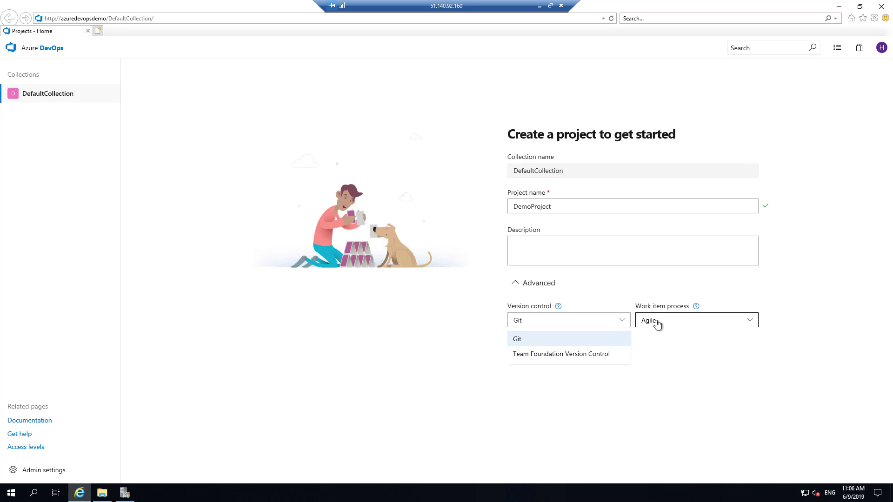
{"action": "left_click", "coordinate": [708, 328]}
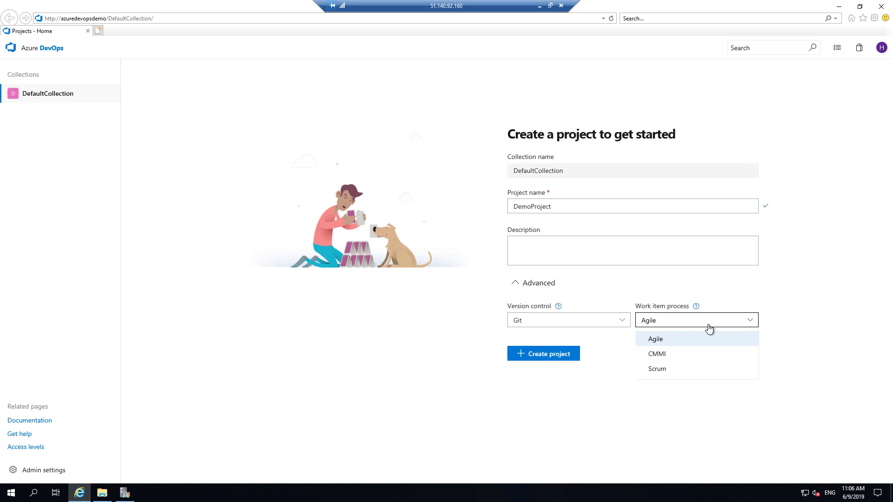
{"action": "left_click", "coordinate": [693, 369]}
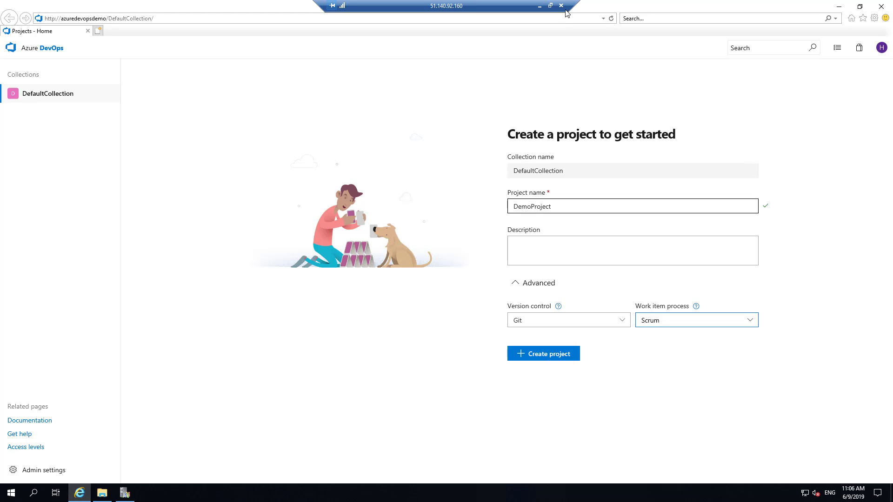
{"action": "left_click", "coordinate": [549, 361]}
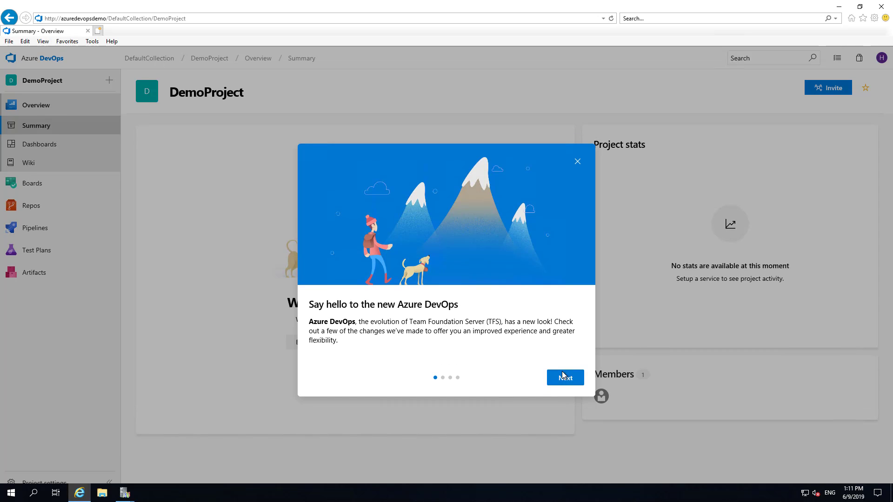
Go through the Azure DevOps introduction tour on the DemoProject summary page up to its last page.
{"action": "left_click", "coordinate": [564, 375]}
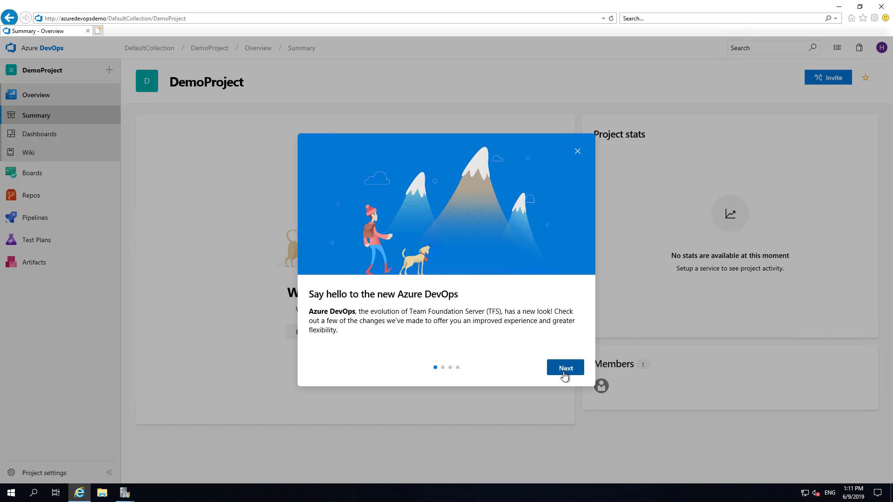
{"action": "left_click", "coordinate": [564, 375]}
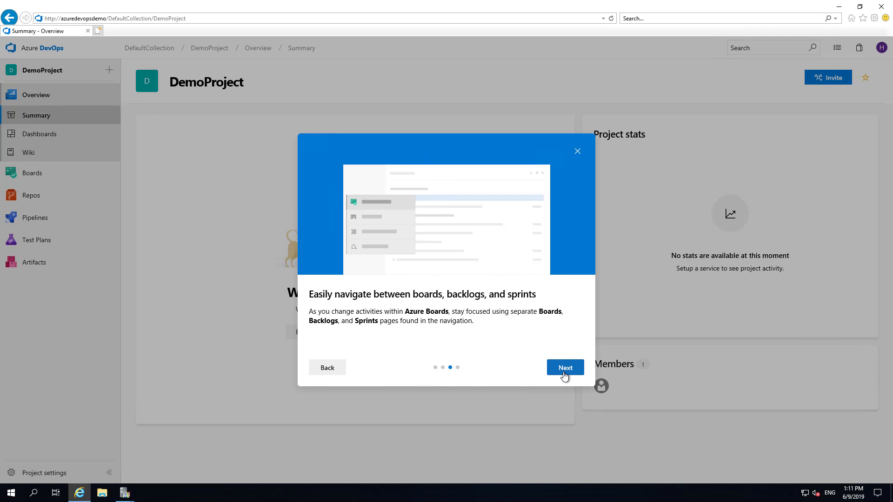
{"action": "left_click", "coordinate": [564, 375]}
{"action": "left_click", "coordinate": [564, 375]}
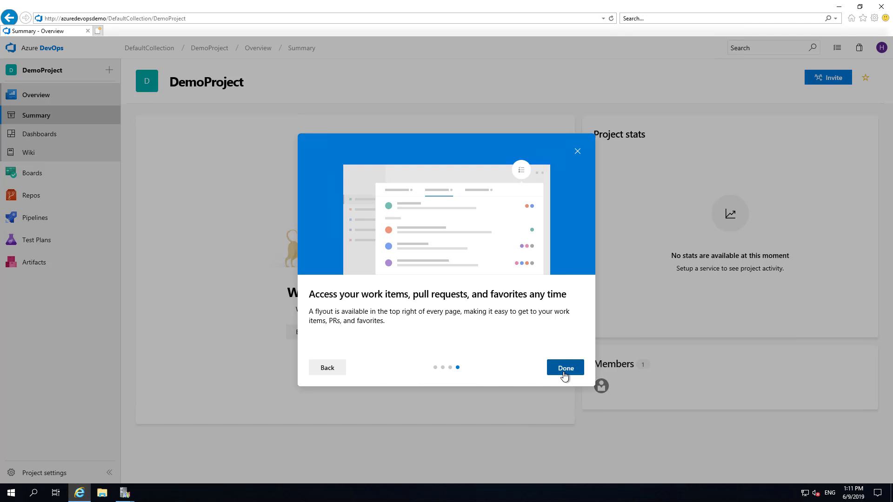